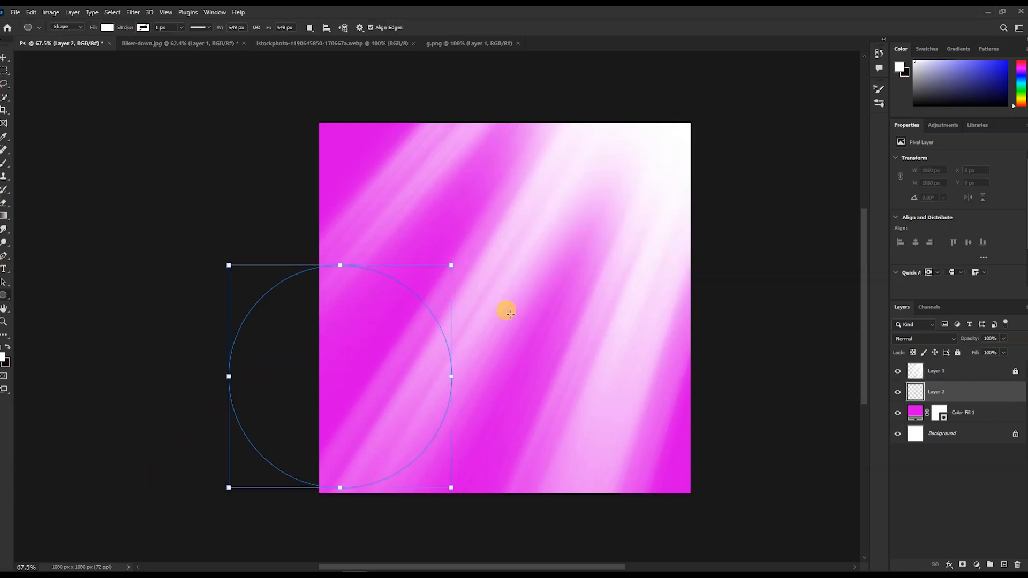
# Move the 649 px white circle slightly upward across the canvas's left edge.
pyautogui.moveTo(406, 364); pyautogui.dragTo(402, 343)
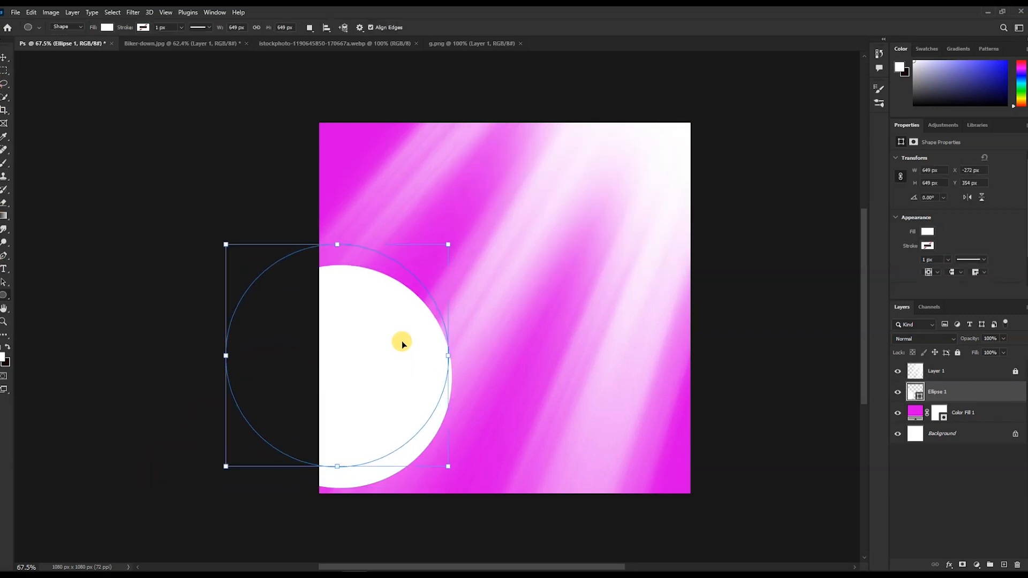
pyautogui.click(106, 28)
pyautogui.click(169, 46)
pyautogui.click(927, 192)
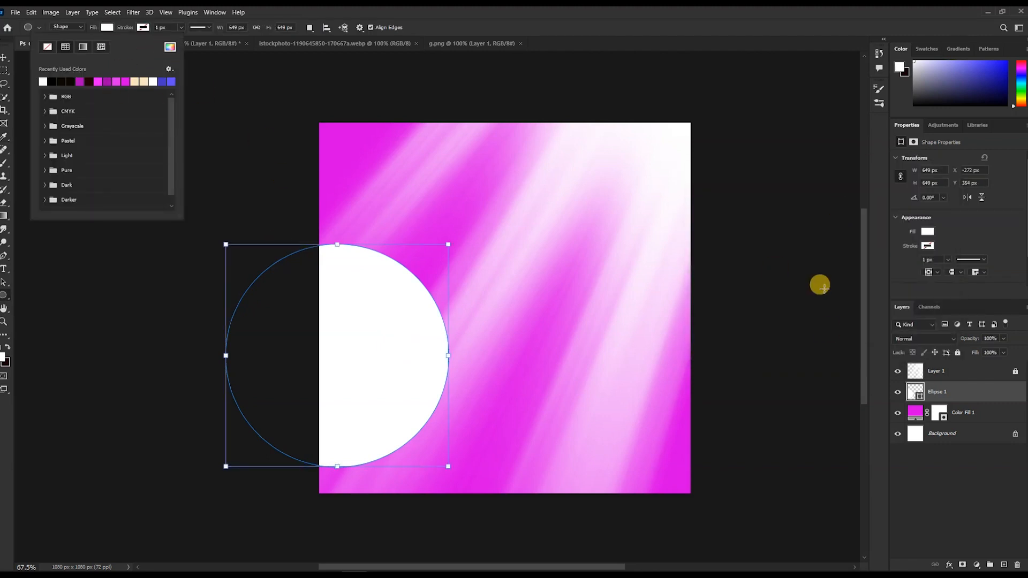
# Hide the light-ray layer, Layer 1, and fill the circle with dark purple.
pyautogui.click(898, 372)
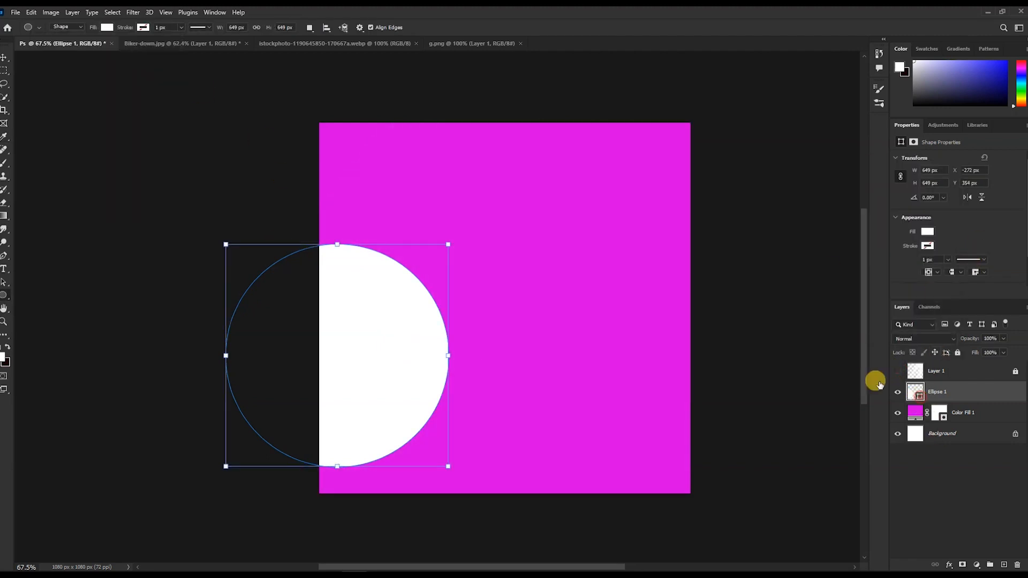
pyautogui.doubleClick(920, 396)
pyautogui.click(664, 145)
pyautogui.moveTo(805, 207); pyautogui.dragTo(857, 242)
pyautogui.click(929, 187)
pyautogui.click(897, 371)
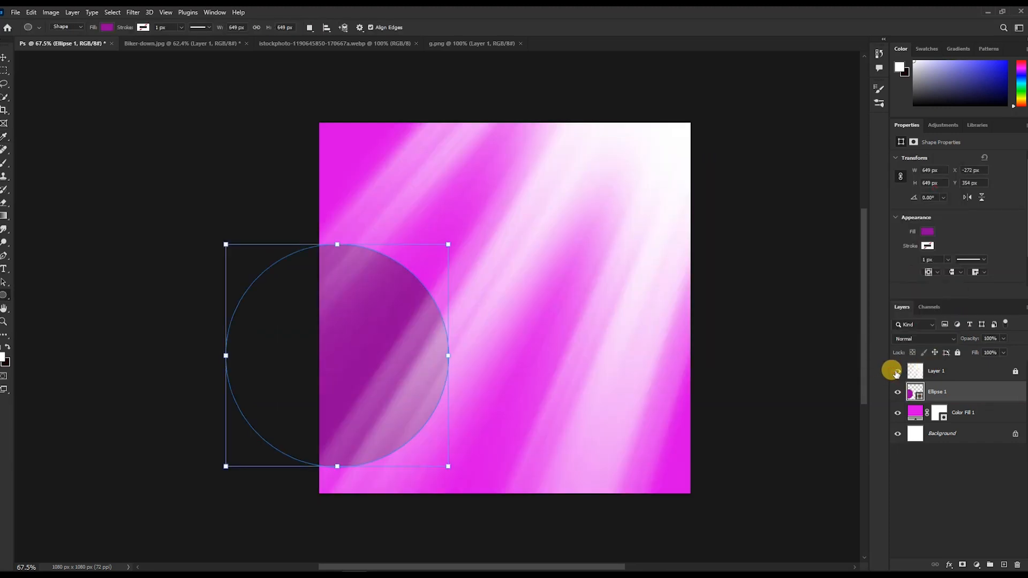
pyautogui.click(896, 371)
pyautogui.scroll(3, 298, 257)
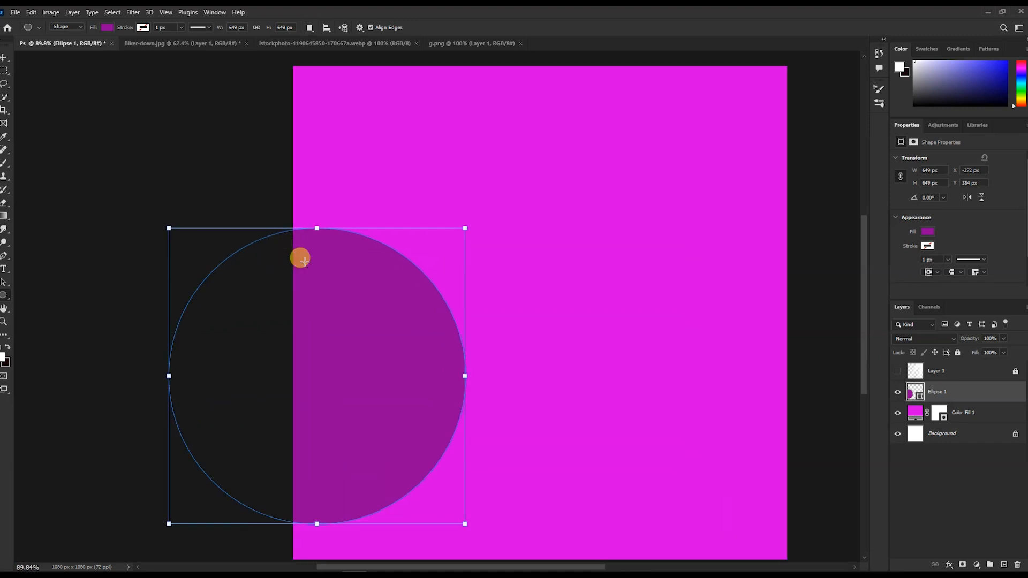
# Add a new layer above the circle and move the circle fully onto the canvas, to about X 116 px, Y 326 px.
pyautogui.click(1004, 565)
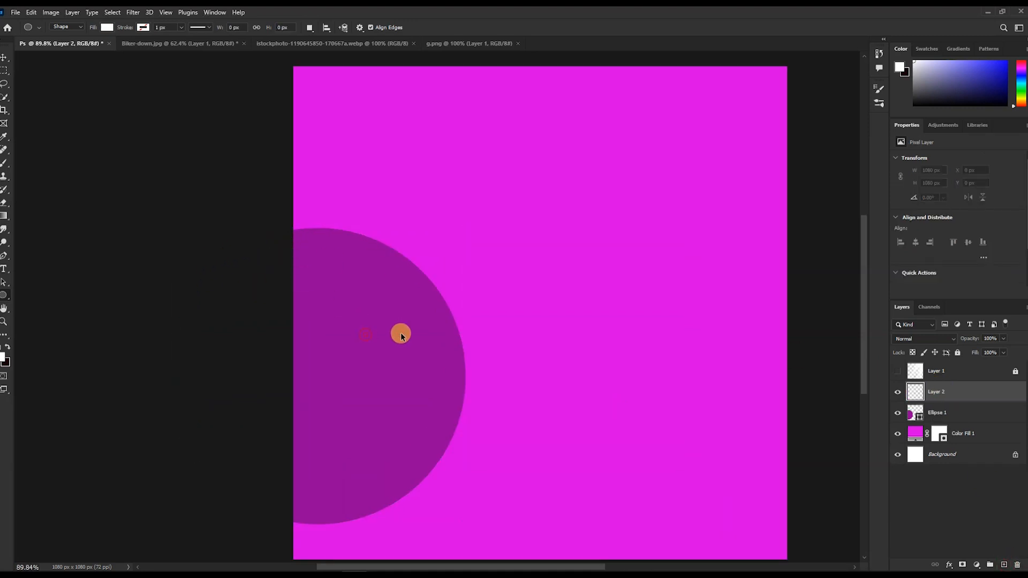
pyautogui.press('v')
pyautogui.moveTo(405, 339); pyautogui.dragTo(551, 332)
pyautogui.scroll(-2, 530, 335)
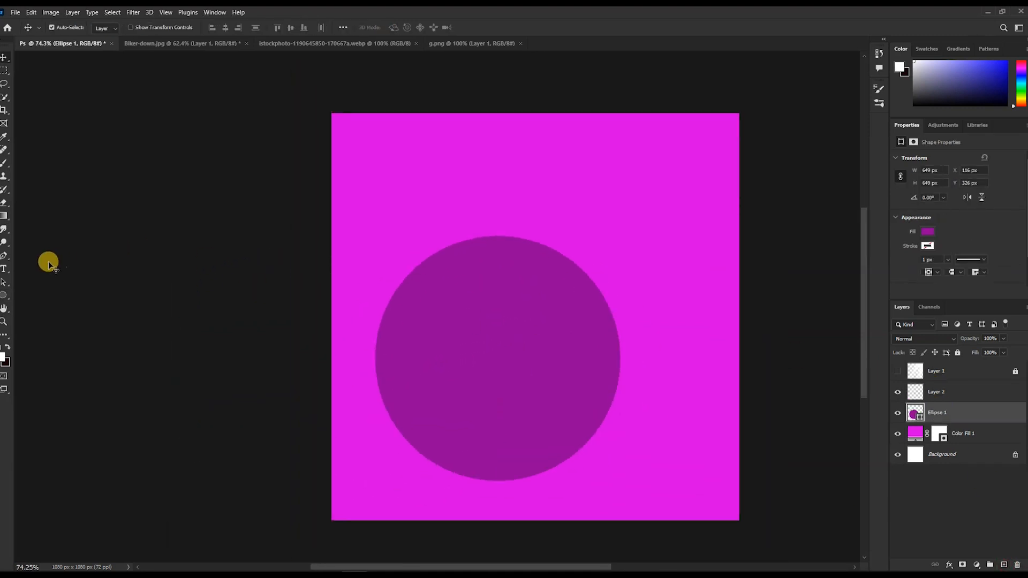
# On Layer 2, draw a closed curved Pen path that covers the circle's upper-right rim and extends outside it.
pyautogui.press('p')
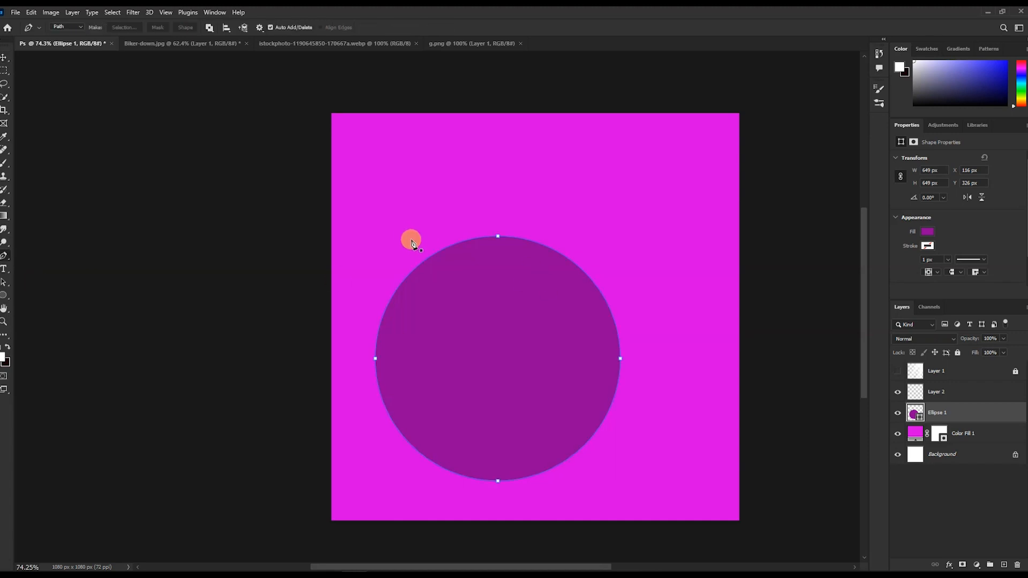
pyautogui.click(1003, 563)
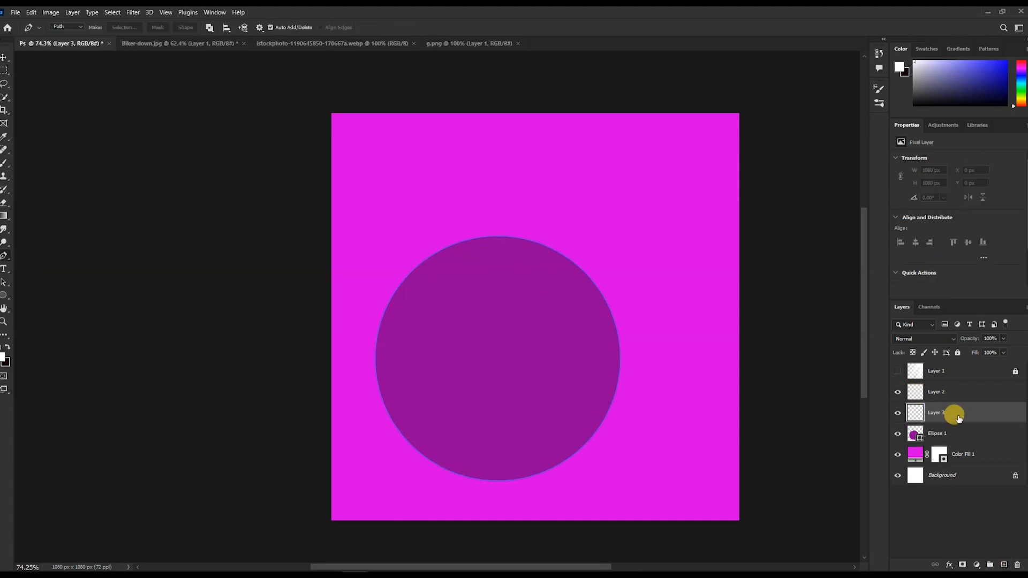
pyautogui.press('Delete')
pyautogui.click(457, 222)
pyautogui.click(541, 228)
pyautogui.click(606, 248)
pyautogui.click(657, 326)
pyautogui.click(661, 360)
pyautogui.click(646, 425)
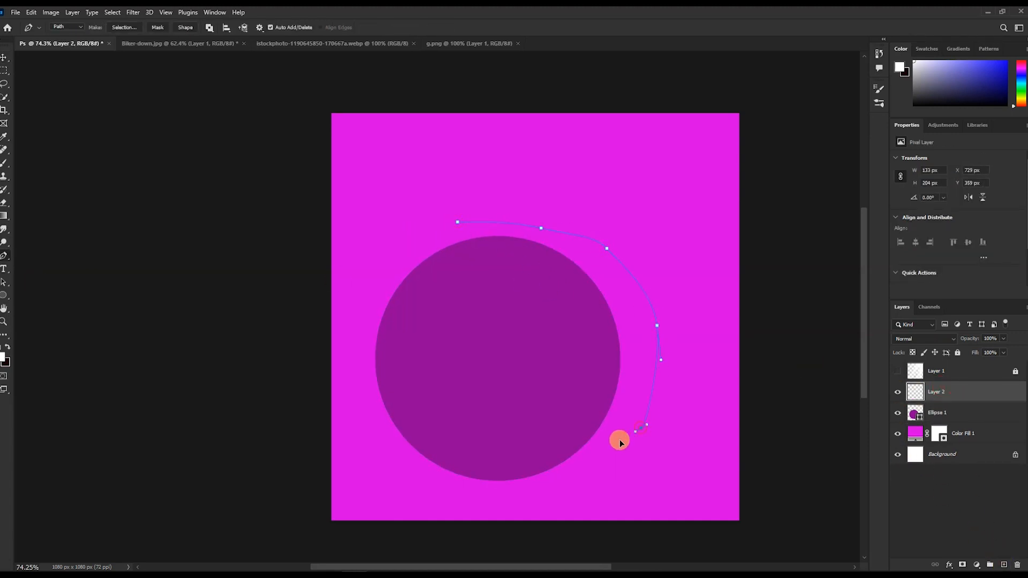
pyautogui.click(530, 294)
pyautogui.click(480, 266)
pyautogui.click(445, 231)
pyautogui.click(457, 222)
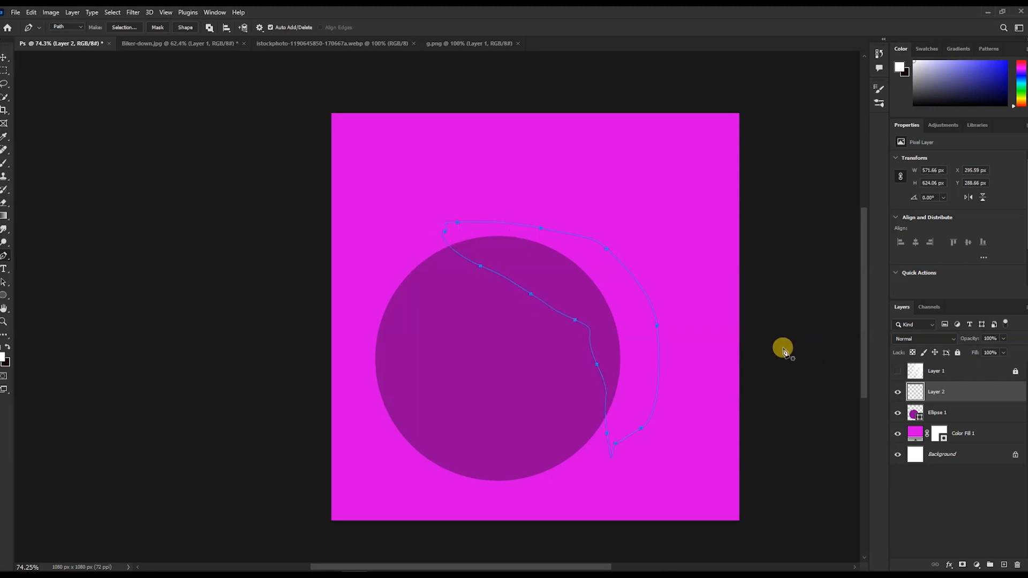
# Convert the path into a white shape and clip it to the circle.
pyautogui.click(189, 27)
pyautogui.keyDown('alt'); pyautogui.click(953, 400); pyautogui.keyUp('alt')
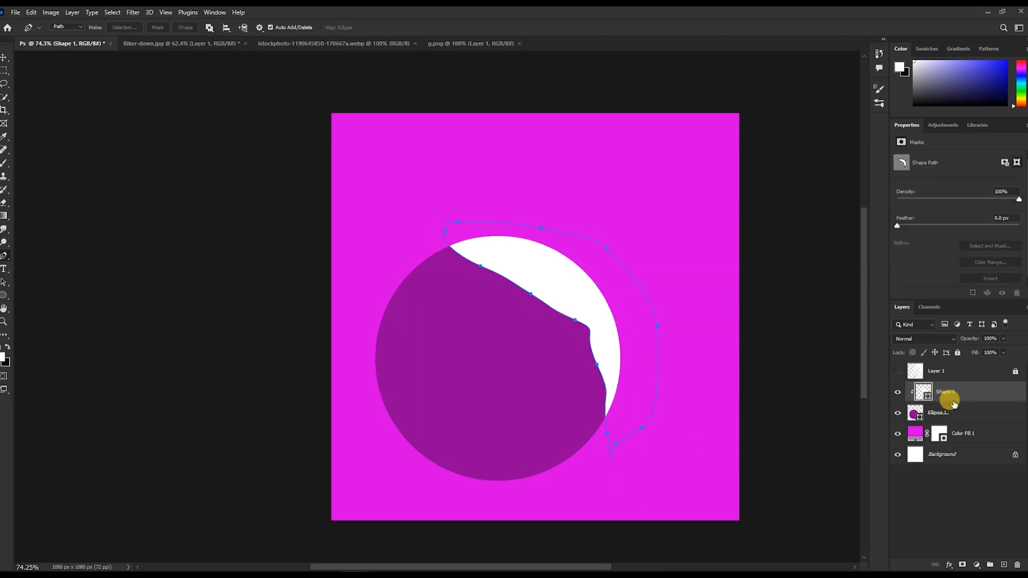
# Blur the white highlight into a soft glow and set its opacity to 75%.
pyautogui.click(134, 12)
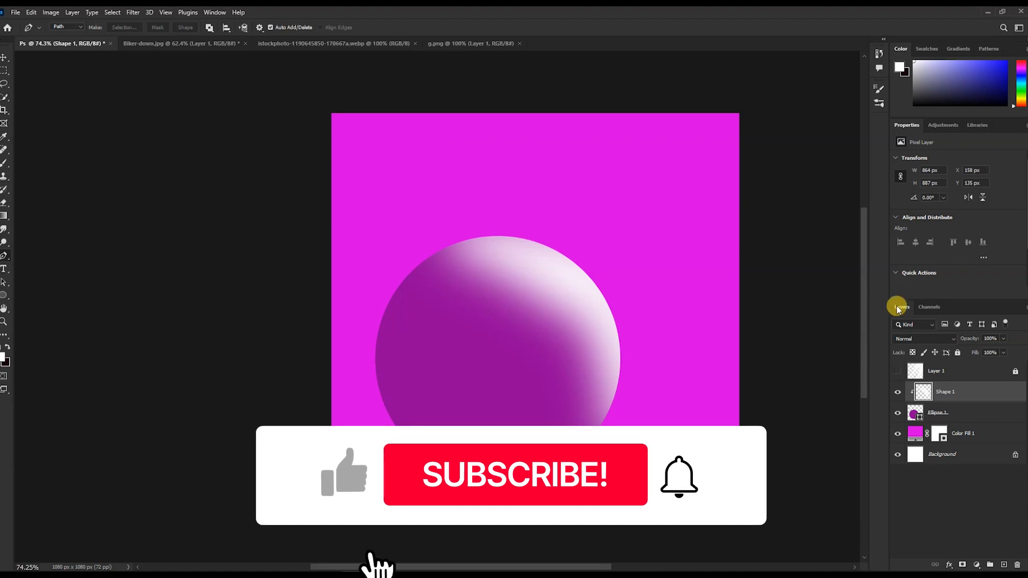
pyautogui.hscroll(-1, 996, 340)
pyautogui.moveTo(996, 340); pyautogui.dragTo(982, 340)
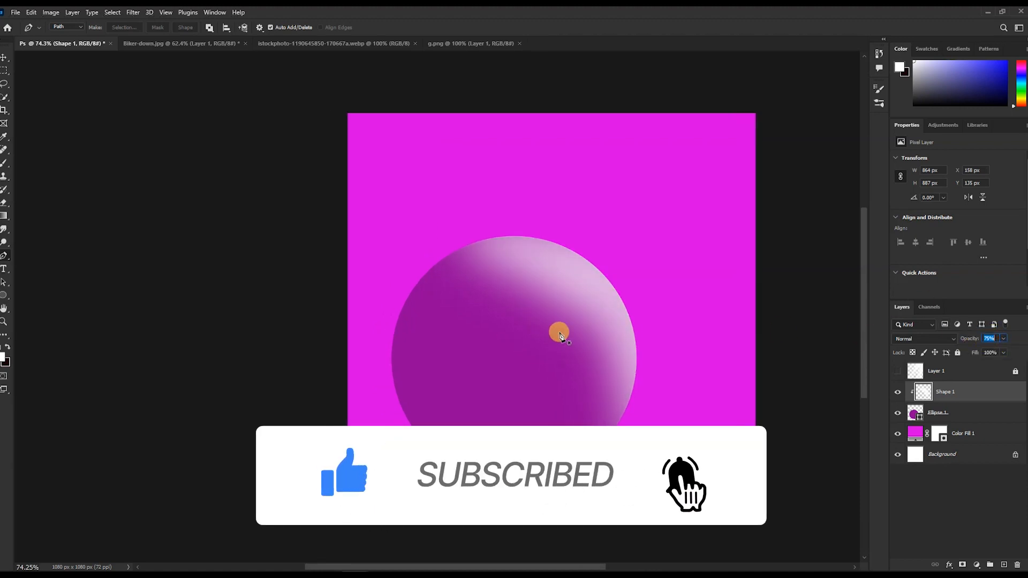
pyautogui.click(975, 470)
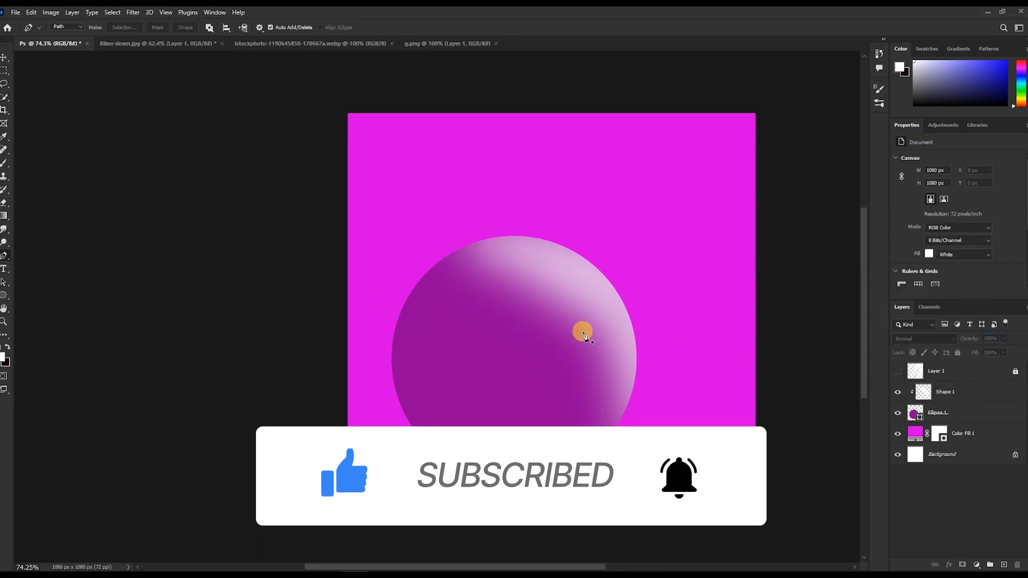
# Add a layer above the highlight and draw a closed curved Pen path over the circle's lower-left rim.
pyautogui.click(984, 396)
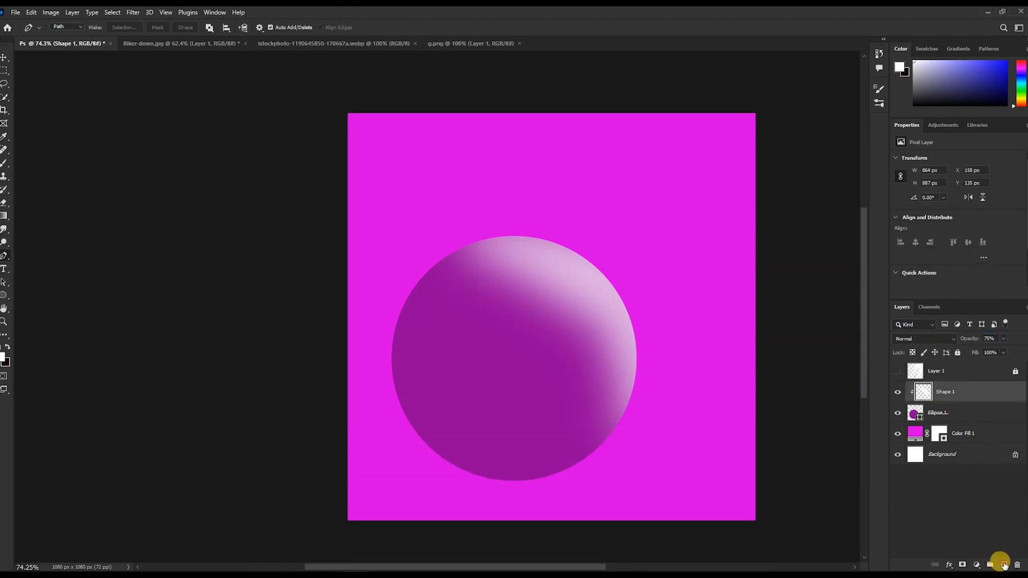
pyautogui.click(1004, 565)
pyautogui.click(410, 264)
pyautogui.moveTo(418, 293); pyautogui.dragTo(418, 309)
pyautogui.moveTo(429, 356); pyautogui.dragTo(441, 378)
pyautogui.moveTo(459, 410); pyautogui.dragTo(471, 430)
pyautogui.moveTo(491, 468); pyautogui.dragTo(500, 483)
pyautogui.moveTo(506, 497); pyautogui.dragTo(496, 499)
pyautogui.moveTo(433, 491); pyautogui.dragTo(405, 480)
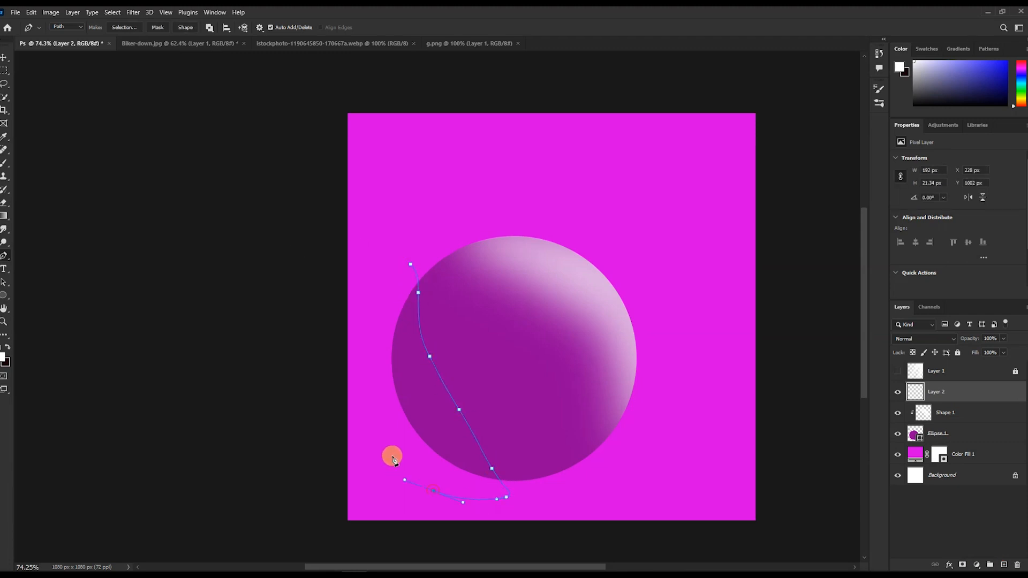
pyautogui.moveTo(411, 265); pyautogui.dragTo(400, 261)
# Convert the lower-left path into a shape and fill it with near-black #110101.
pyautogui.click(185, 27)
pyautogui.click(5, 355)
pyautogui.click(801, 314)
pyautogui.click(904, 192)
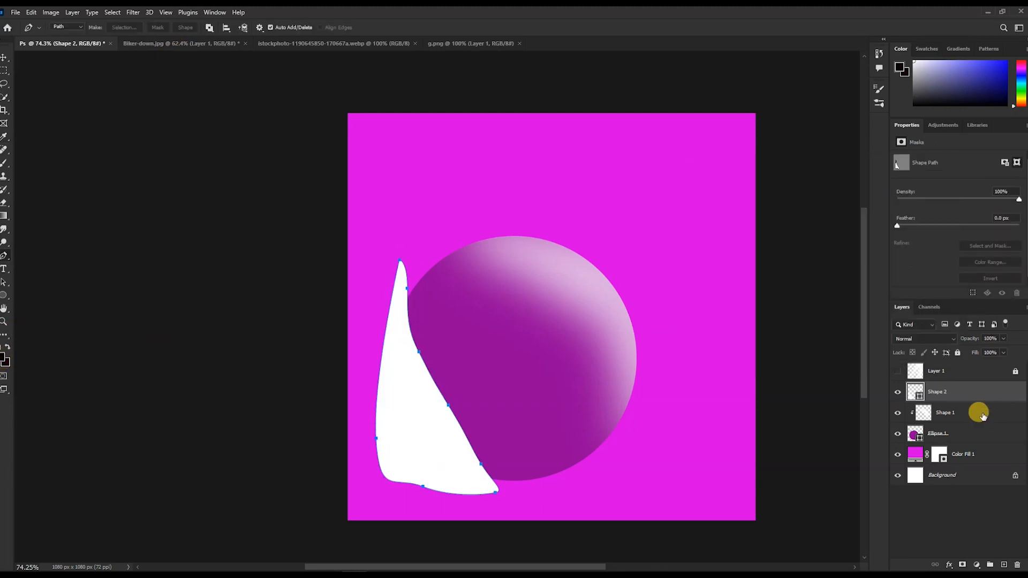
pyautogui.doubleClick(916, 394)
pyautogui.click(817, 311)
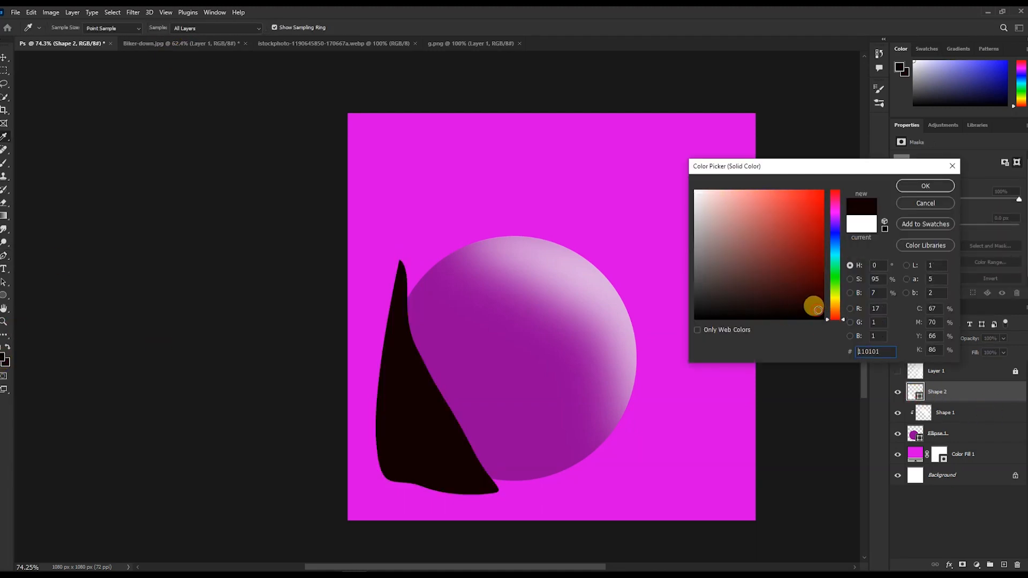
pyautogui.click(926, 188)
# Clip the near-black shape to the circle and blur it by reapplying the last filter.
pyautogui.keyDown('alt'); pyautogui.click(963, 397); pyautogui.keyUp('alt')
pyautogui.click(133, 12)
pyautogui.click(141, 21)
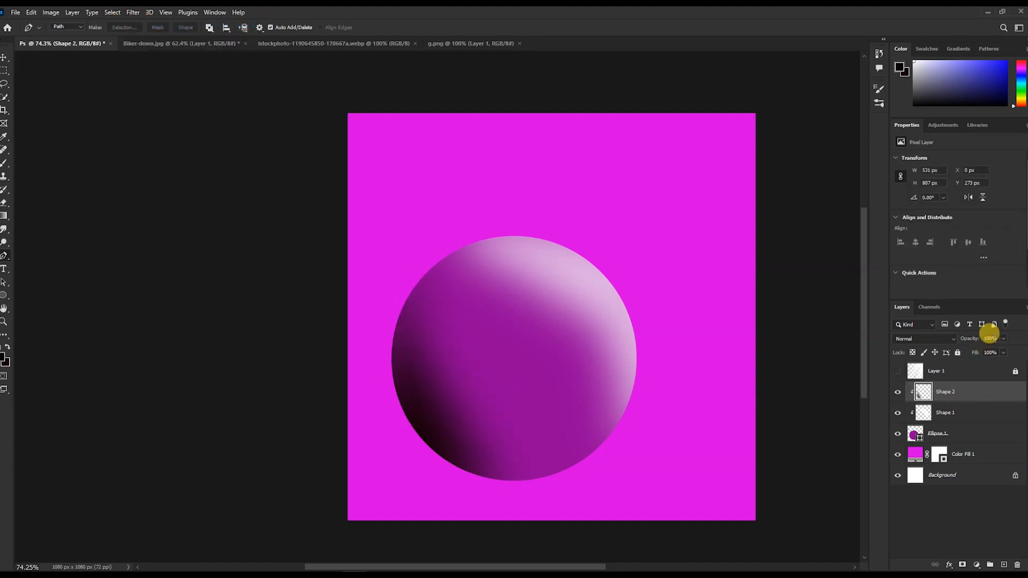
# Set the opacity of the blurred dark shading to 55%.
pyautogui.hscroll(1, 993, 341)
pyautogui.click(990, 340)
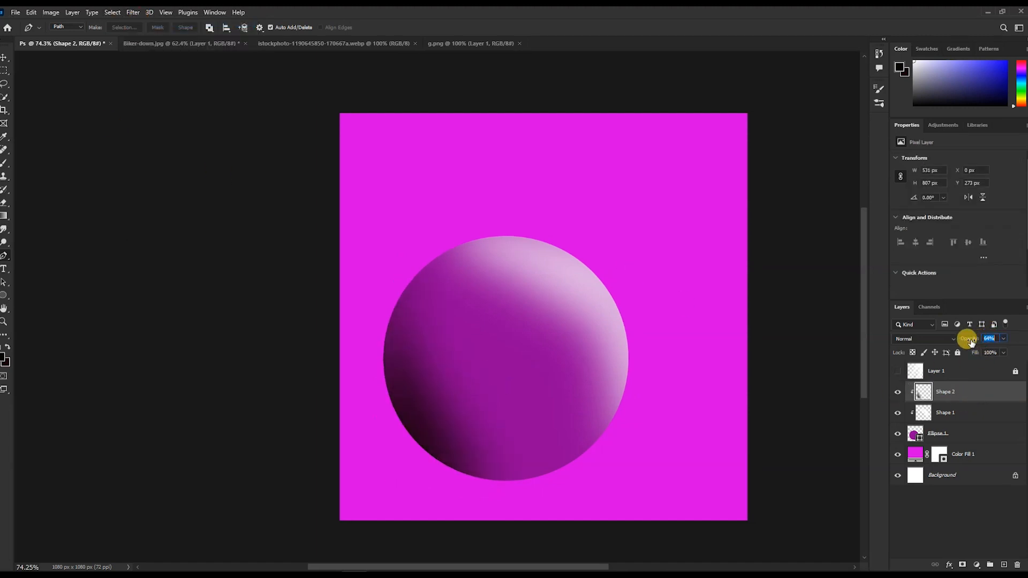
pyautogui.moveTo(971, 342); pyautogui.dragTo(989, 340)
# Merge the circle with its highlight and shading layers into a single layer.
pyautogui.keyDown('shift'); pyautogui.click(951, 433); pyautogui.keyUp('shift')
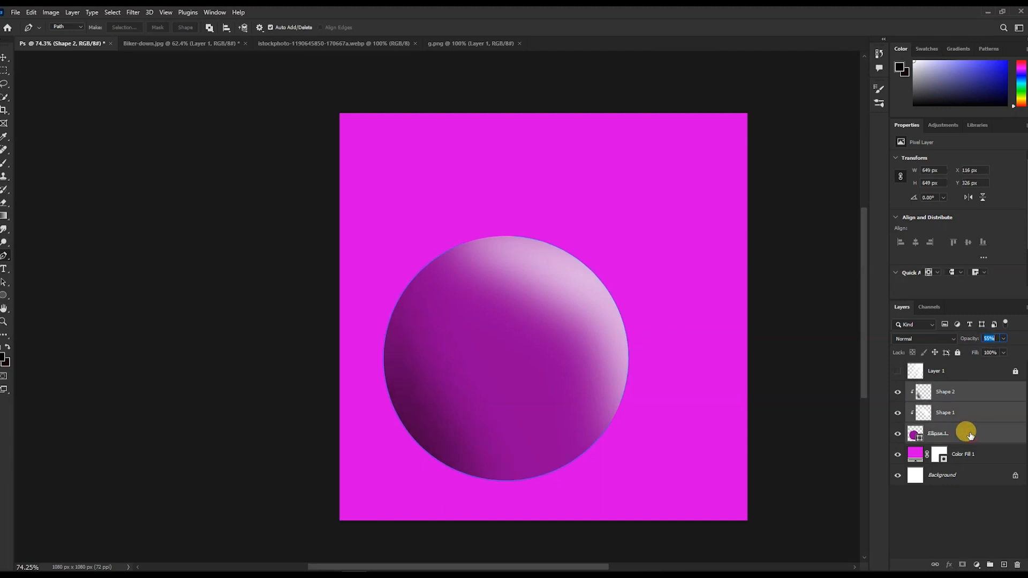
pyautogui.hotkey('ctrl', 't')
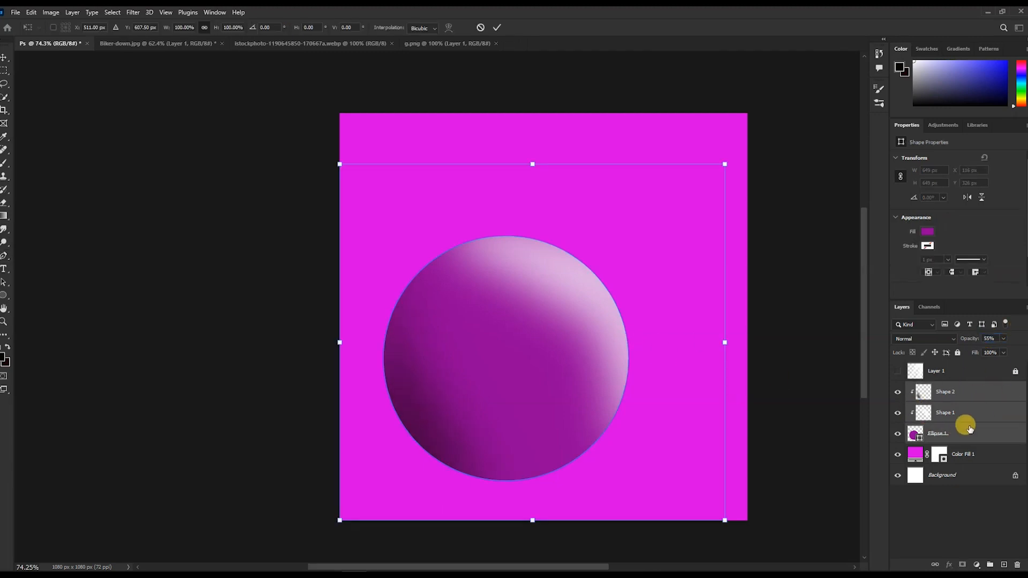
pyautogui.click(495, 30)
pyautogui.hotkey('ctrl', 'e')
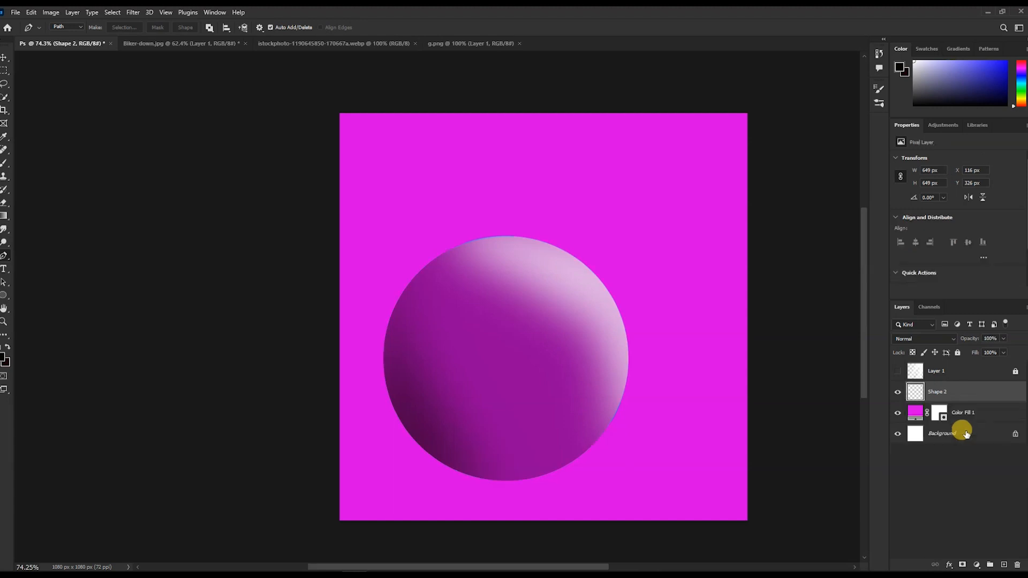
# Scale the merged sphere down to about 571 px and move it partly past the canvas's left edge.
pyautogui.hotkey('ctrl', 't')
pyautogui.moveTo(638, 223); pyautogui.dragTo(645, 231)
pyautogui.moveTo(563, 320); pyautogui.dragTo(493, 305)
pyautogui.moveTo(566, 228); pyautogui.dragTo(532, 254)
pyautogui.moveTo(473, 353); pyautogui.dragTo(471, 337)
pyautogui.doubleClick(472, 287)
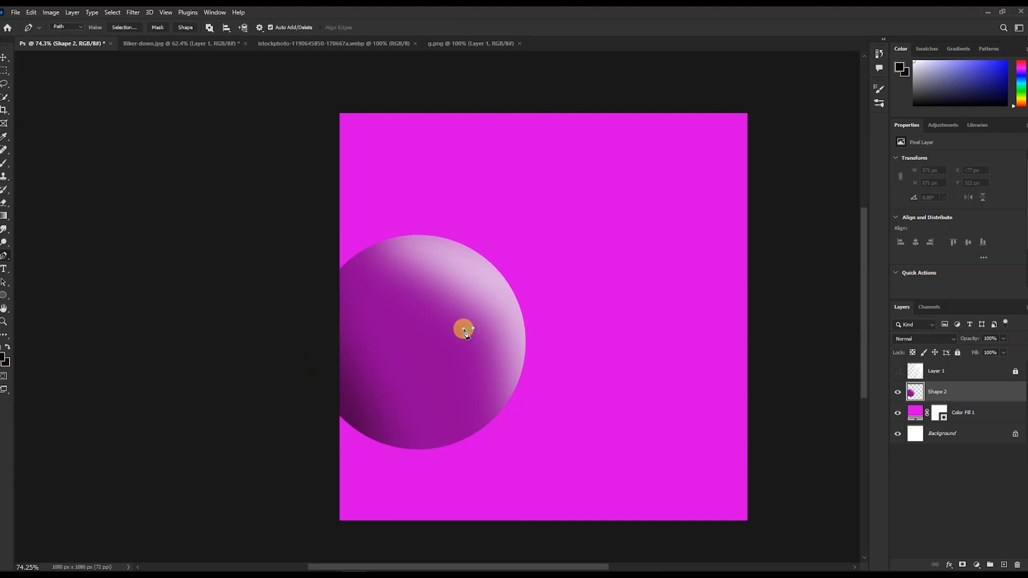
# Place a copy of the sphere, rotated about -57°, partly outside the canvas's lower-right corner.
pyautogui.press('v')
pyautogui.moveTo(454, 339); pyautogui.dragTo(702, 391)
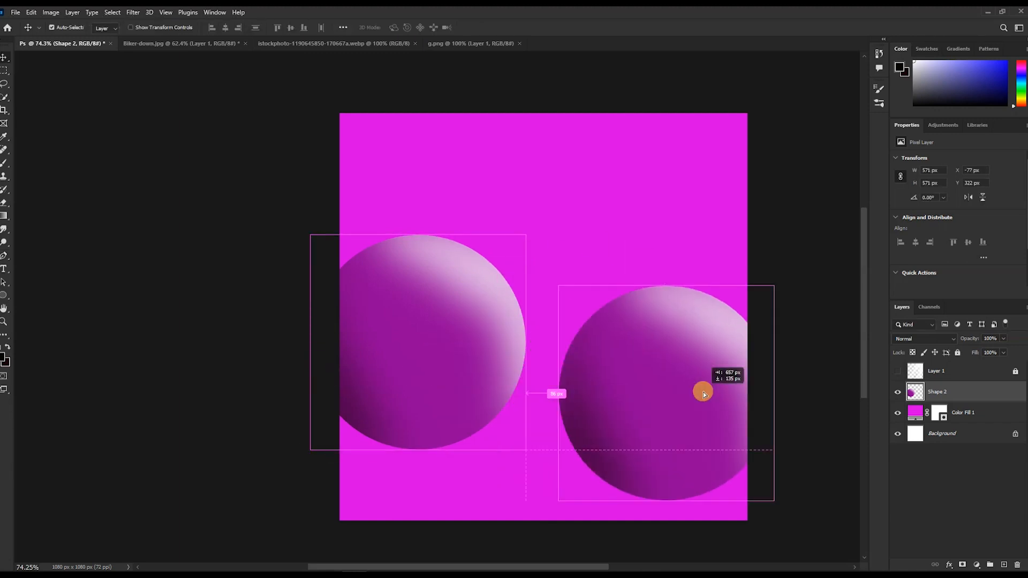
pyautogui.hotkey('ctrl', 't')
pyautogui.moveTo(789, 273); pyautogui.dragTo(632, 213)
pyautogui.moveTo(659, 353); pyautogui.dragTo(693, 411)
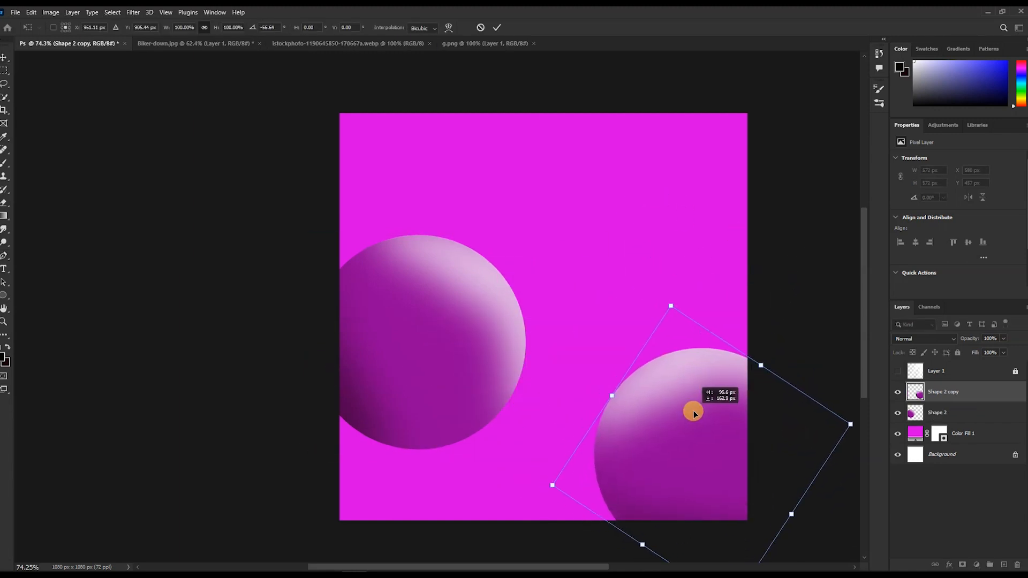
pyautogui.doubleClick(693, 411)
pyautogui.click(918, 438)
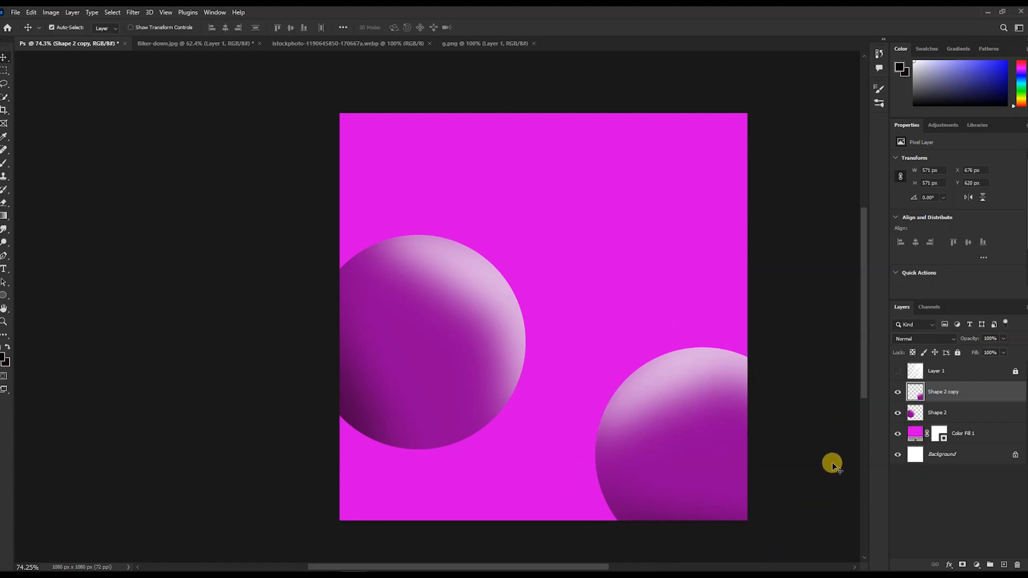
# Add a new layer and draw a closed curved Pen path across the lower part of the copied sphere.
pyautogui.press('p')
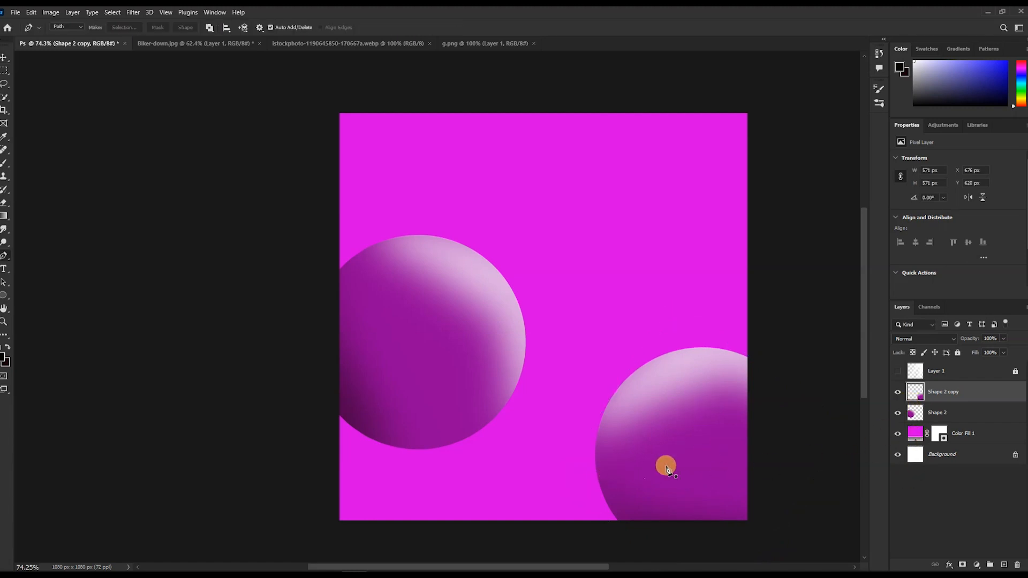
pyautogui.click(1003, 565)
pyautogui.moveTo(613, 456); pyautogui.dragTo(625, 452)
pyautogui.moveTo(647, 443); pyautogui.dragTo(711, 419)
pyautogui.moveTo(730, 417); pyautogui.dragTo(741, 415)
pyautogui.moveTo(746, 424); pyautogui.dragTo(750, 439)
pyautogui.moveTo(758, 455); pyautogui.dragTo(747, 492)
pyautogui.moveTo(718, 498); pyautogui.dragTo(691, 504)
pyautogui.moveTo(663, 503); pyautogui.dragTo(640, 501)
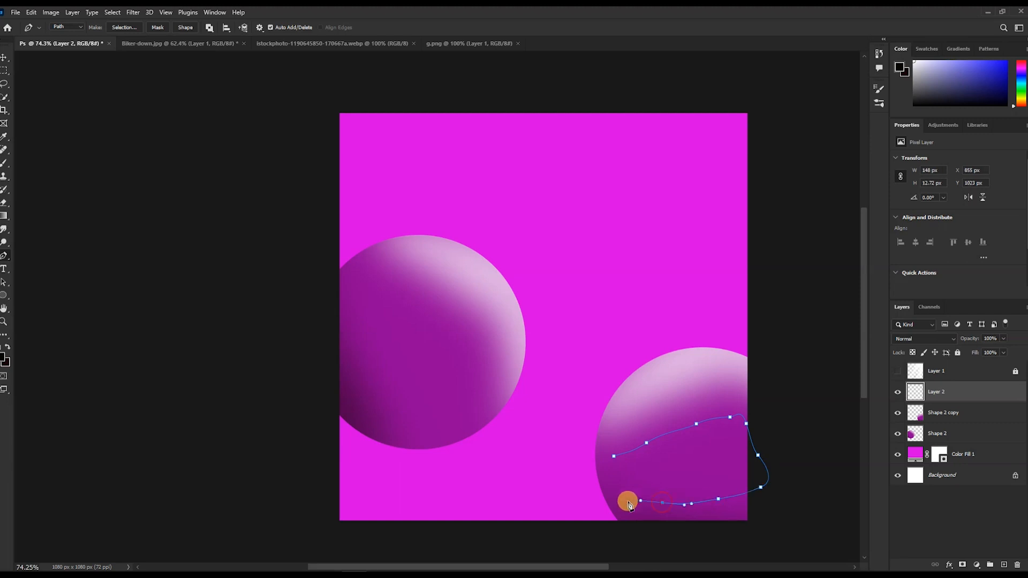
pyautogui.click(614, 456)
# Convert the path on the copied sphere into a shape and fill it with bright magenta.
pyautogui.click(186, 28)
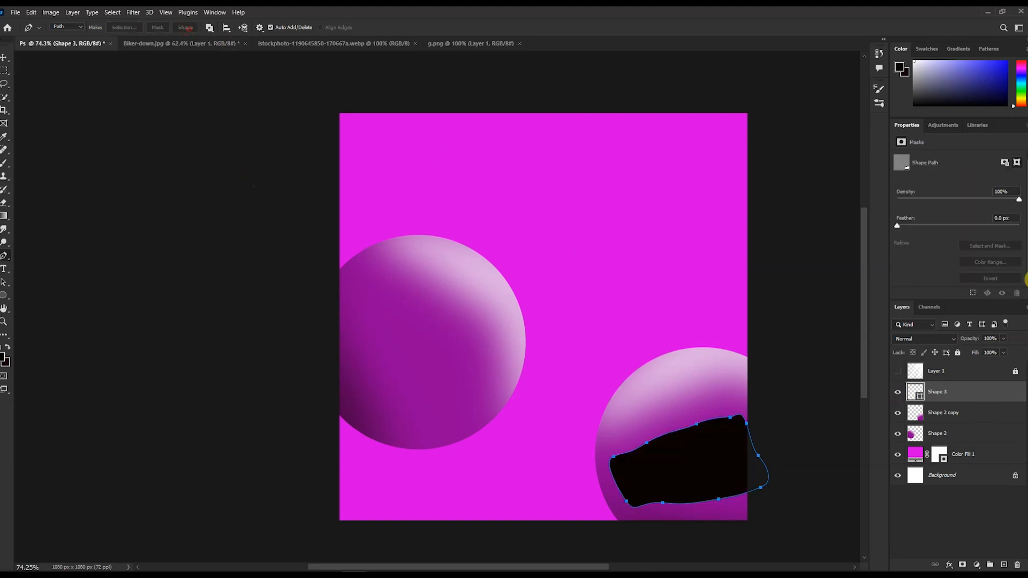
pyautogui.doubleClick(917, 396)
pyautogui.click(835, 216)
pyautogui.click(814, 205)
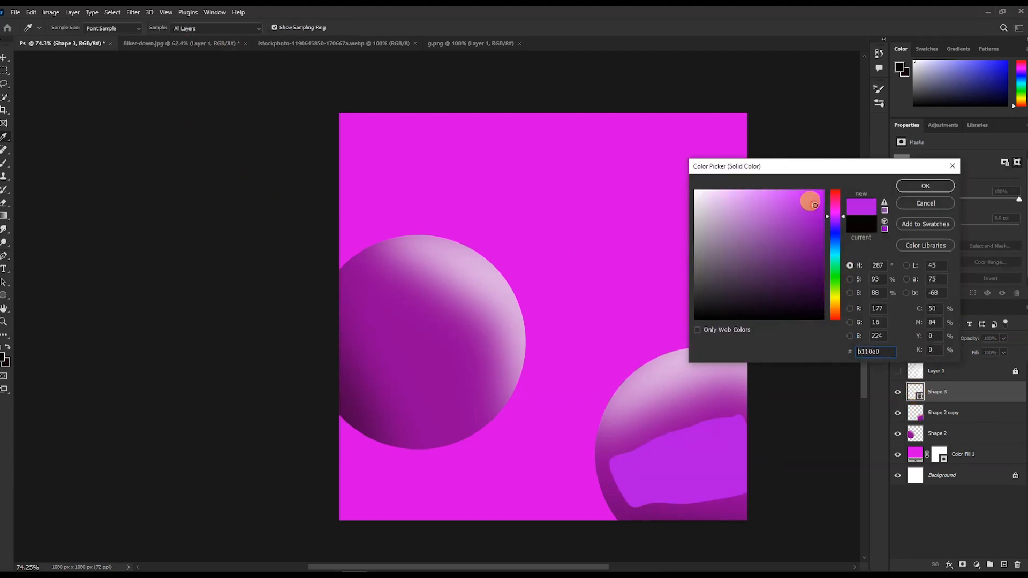
pyautogui.moveTo(836, 216); pyautogui.dragTo(827, 179)
pyautogui.click(914, 188)
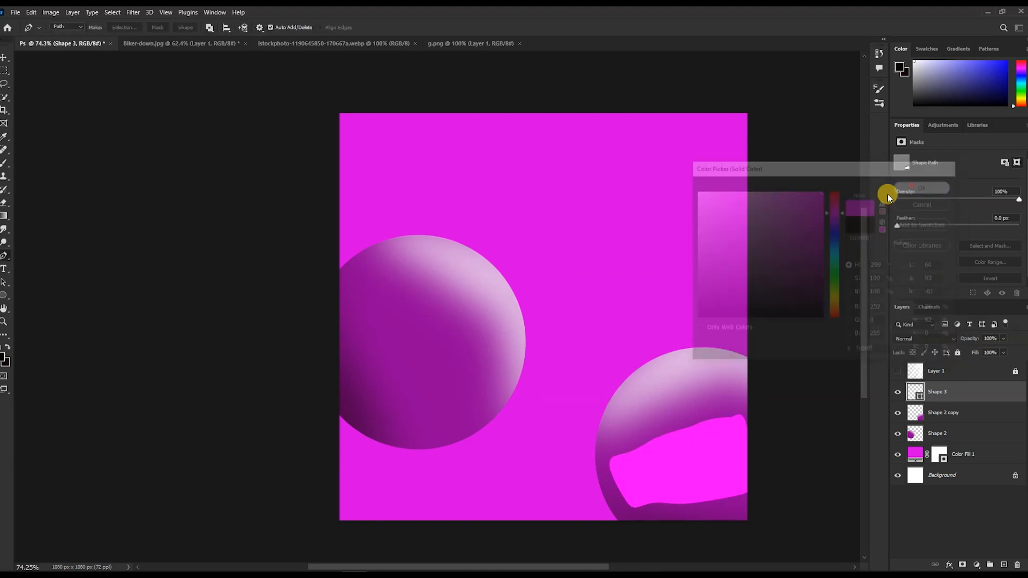
# Reapply the last blur filter to the magenta shape to turn it into a soft glow.
pyautogui.click(133, 12)
pyautogui.click(135, 20)
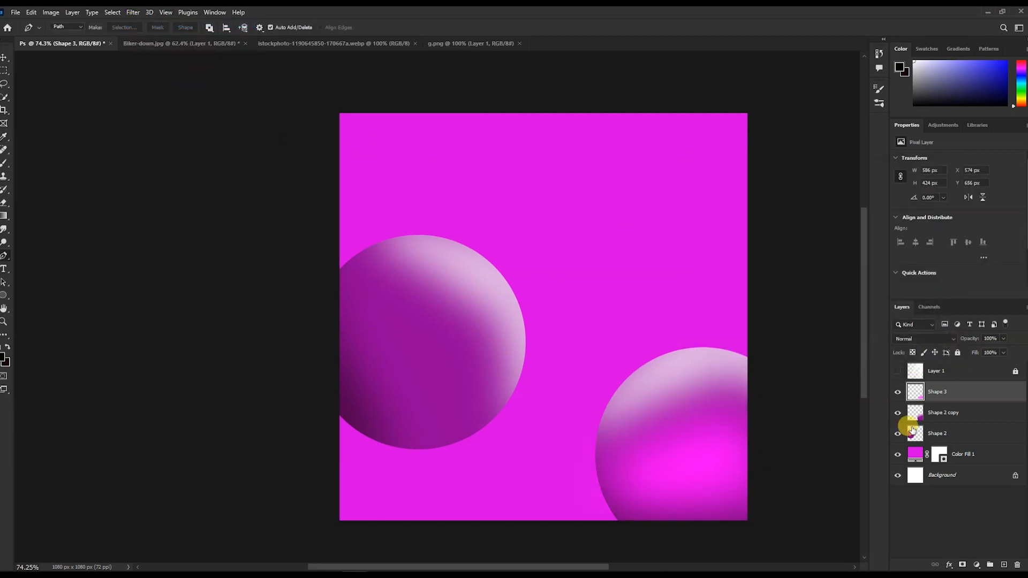
pyautogui.press('v')
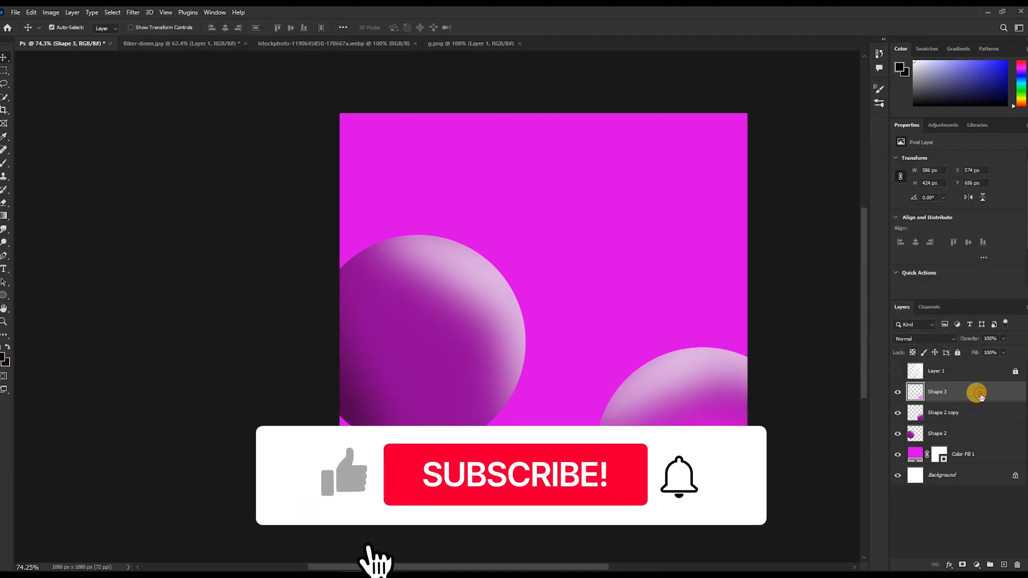
# Duplicate the magenta glow layer and clip the copy to the large left sphere.
pyautogui.hotkey('ctrl', 'j')
pyautogui.moveTo(988, 399); pyautogui.dragTo(966, 443)
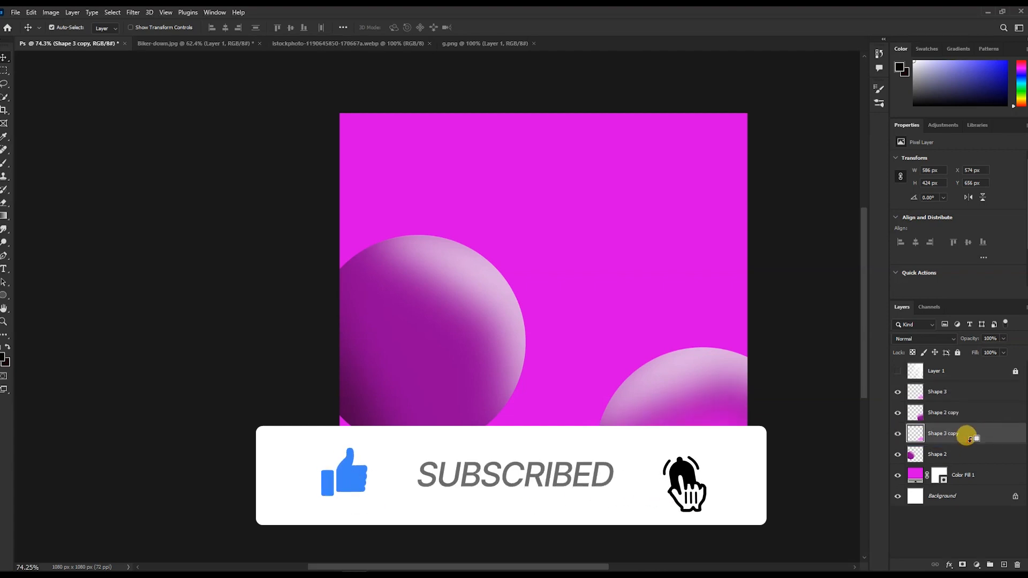
pyautogui.keyDown('alt'); pyautogui.click(970, 444); pyautogui.keyUp('alt')
# Move, rotate and enlarge the clipped glow copy so it fills the lower part of the large left sphere.
pyautogui.hotkey('ctrl', 't')
pyautogui.moveTo(725, 459); pyautogui.dragTo(458, 415)
pyautogui.moveTo(541, 296); pyautogui.dragTo(535, 486)
pyautogui.moveTo(403, 419); pyautogui.dragTo(442, 360)
pyautogui.moveTo(355, 361); pyautogui.dragTo(280, 392)
pyautogui.moveTo(508, 299); pyautogui.dragTo(581, 286)
pyautogui.doubleClick(447, 355)
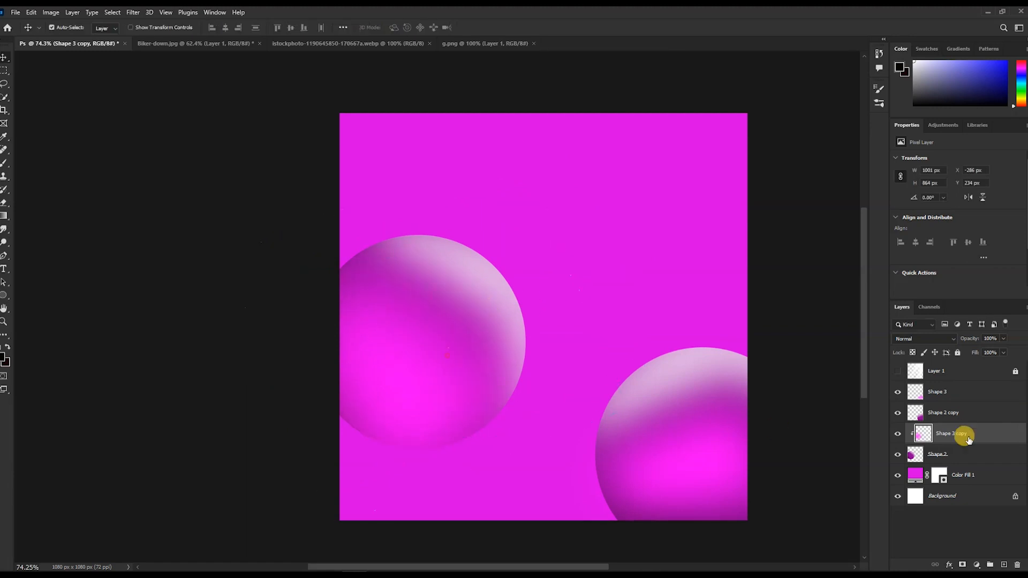
# Erase the glow copy along the left sphere's lower edge with a soft 700 px Eraser.
pyautogui.press('e')
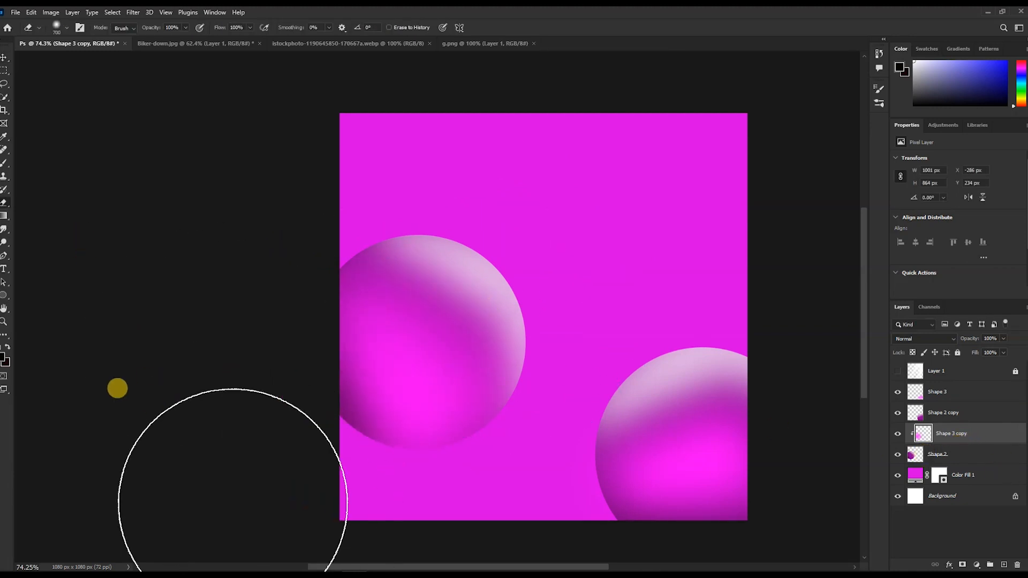
pyautogui.scroll(-2, 88, 181)
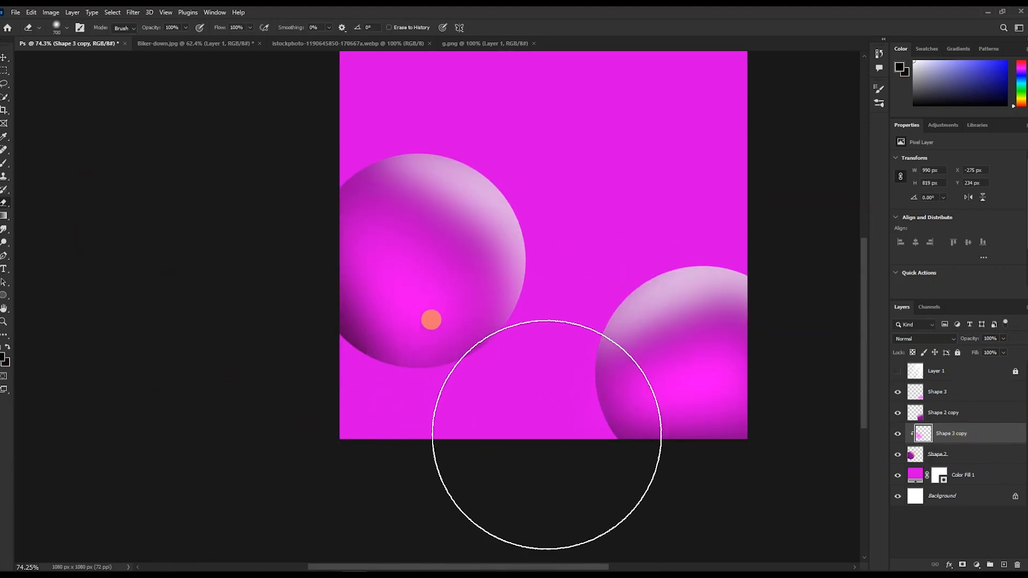
pyautogui.moveTo(610, 354)
pyautogui.mouseDown()
pyautogui.moveTo(459, 475)
pyautogui.moveTo(330, 445)
pyautogui.mouseUp()
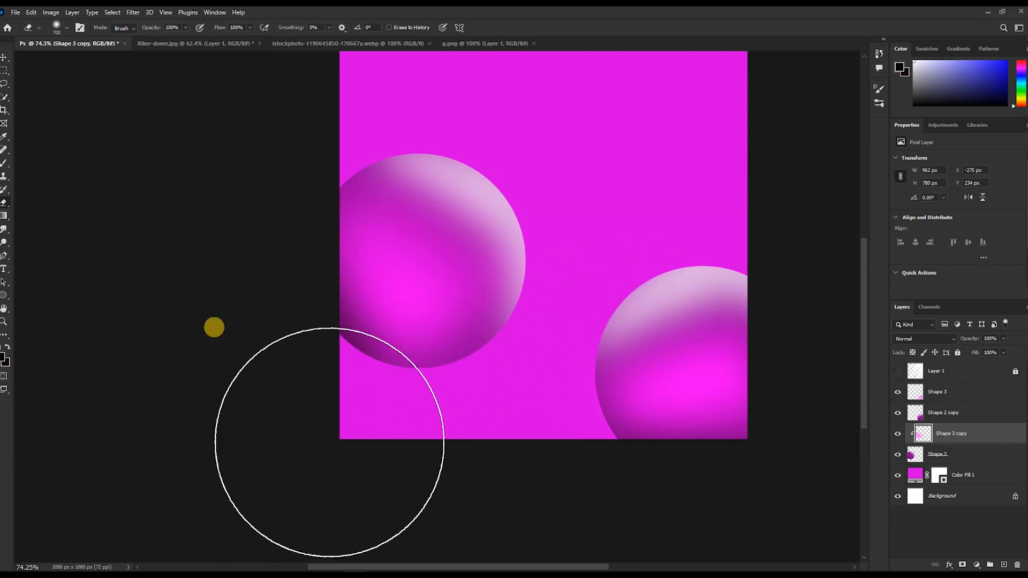
pyautogui.scroll(-5, 117, 447)
pyautogui.scroll(3, 510, 111)
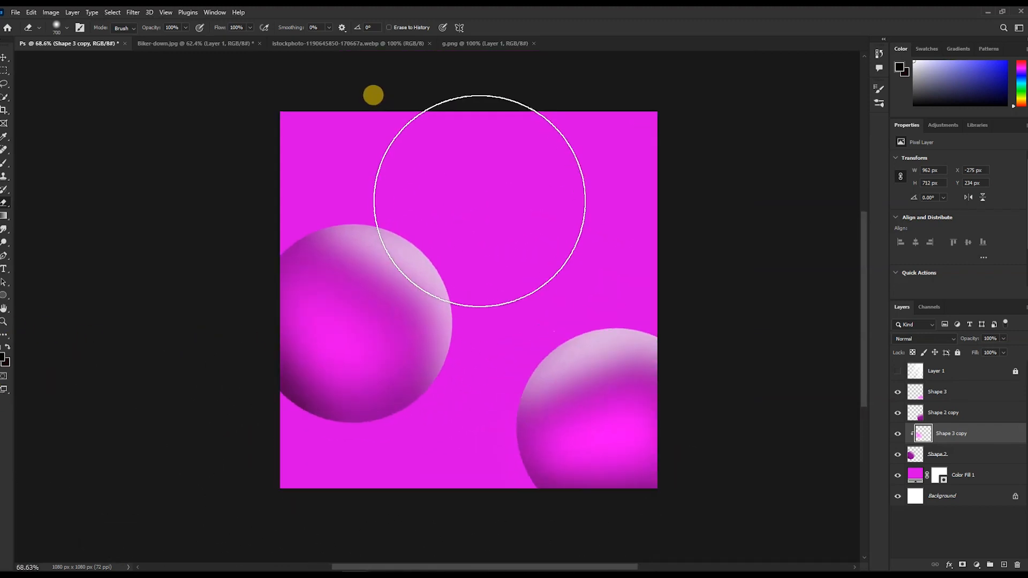
# Merge the clipped glow into the left sphere, and the other glow into the lower-right sphere.
pyautogui.press('v')
pyautogui.hotkey('ctrl', 'e')
pyautogui.click(974, 407)
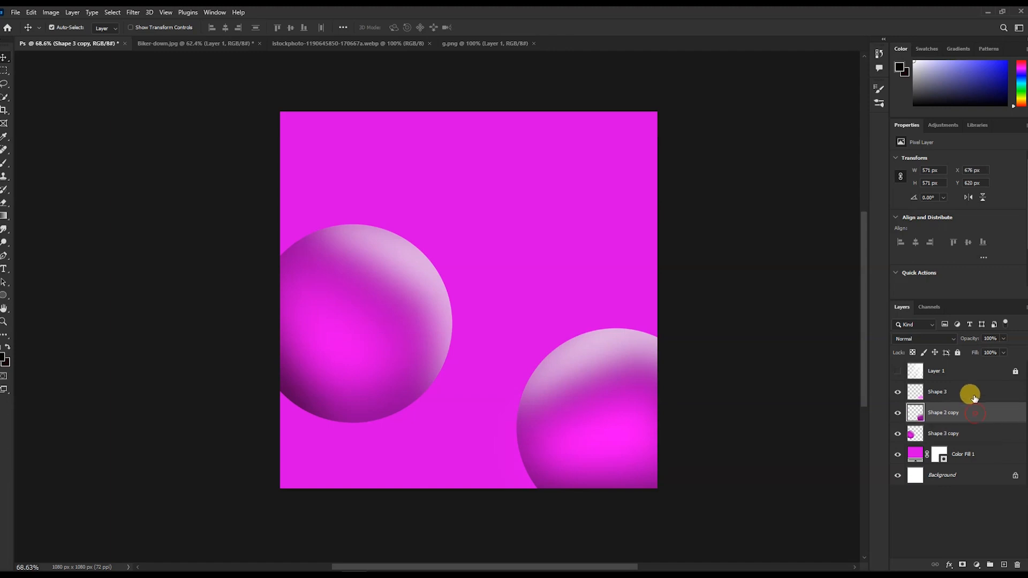
pyautogui.keyDown('shift'); pyautogui.click(971, 395); pyautogui.keyUp('shift')
pyautogui.hotkey('ctrl', 'e')
# Place two rotated copies of the left sphere, about 286 px wide, partly outside the canvas's upper-left and lower-left corners.
pyautogui.moveTo(615, 390); pyautogui.dragTo(418, 101)
pyautogui.hotkey('ctrl', 'z')
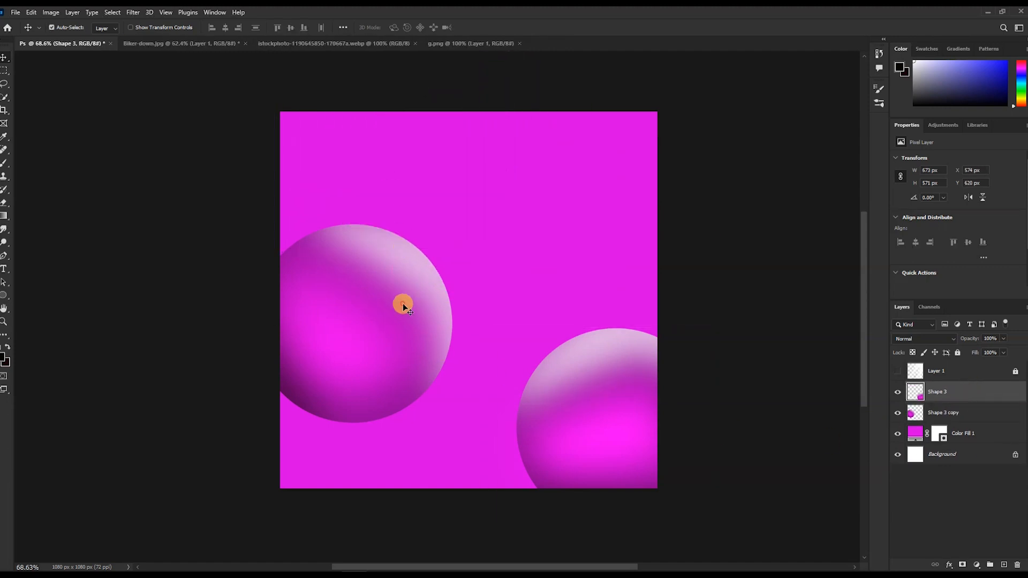
pyautogui.moveTo(391, 312); pyautogui.dragTo(412, 124)
pyautogui.hotkey('ctrl', 't')
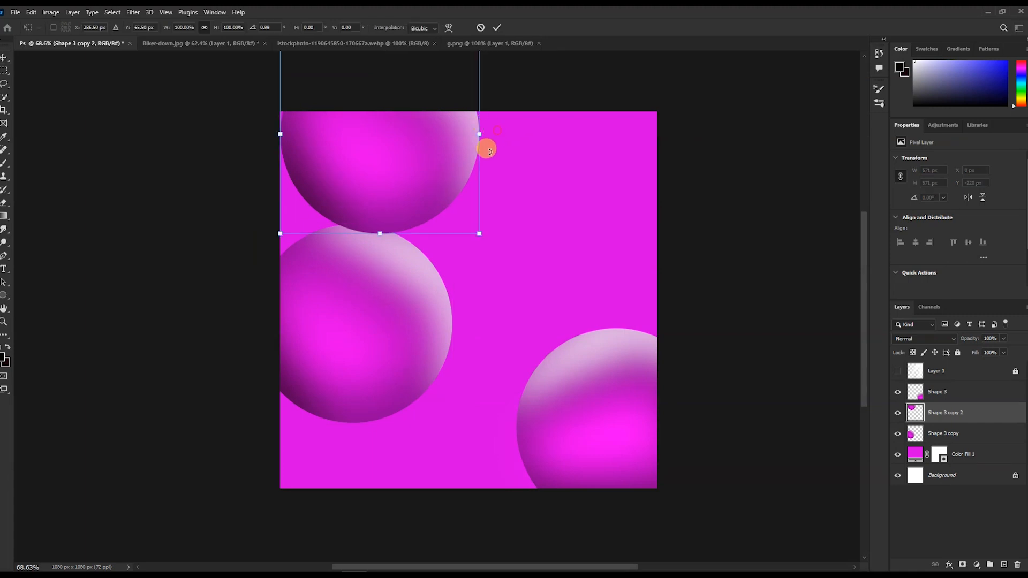
pyautogui.moveTo(486, 149); pyautogui.dragTo(420, 232)
pyautogui.moveTo(507, 186); pyautogui.dragTo(321, 349)
pyautogui.press('Return')
pyautogui.hotkey('ctrl', 't')
pyautogui.doubleClick(321, 473)
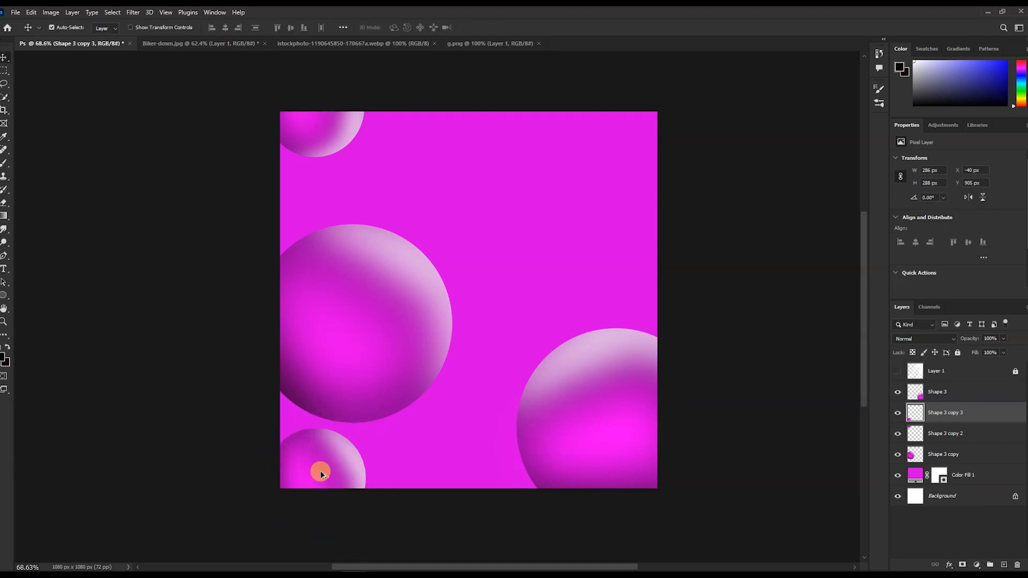
# Place a rotated copy of the lower-left sphere, about 287 px wide, partly outside the canvas's upper-right corner.
pyautogui.moveTo(326, 467); pyautogui.dragTo(637, 163)
pyautogui.hotkey('ctrl', 't')
pyautogui.moveTo(686, 117); pyautogui.dragTo(576, 286)
pyautogui.moveTo(617, 190); pyautogui.dragTo(638, 152)
pyautogui.doubleClick(638, 153)
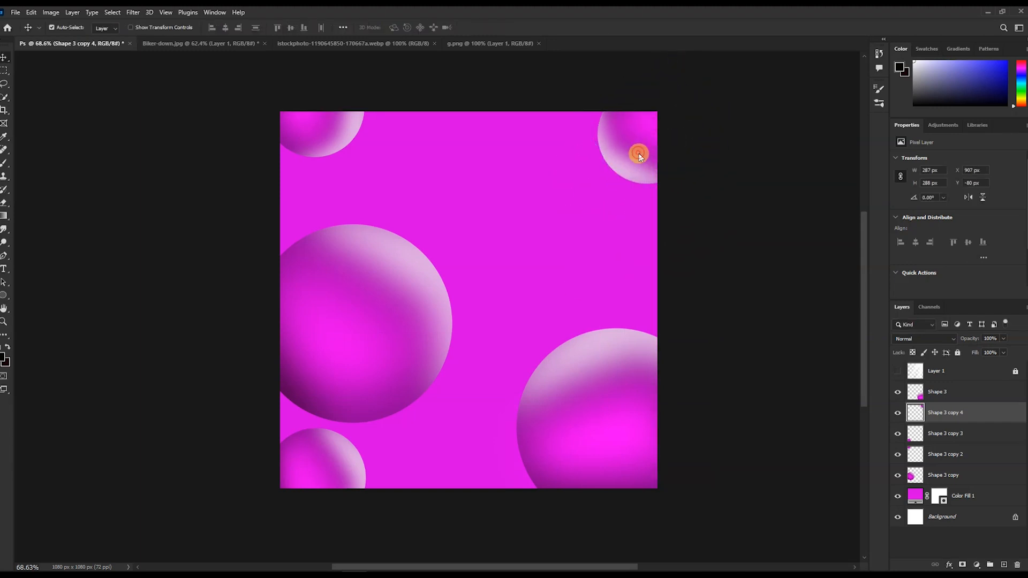
# Show the light-ray layer and bring the upper-right sphere above it in the layer stack.
pyautogui.click(896, 372)
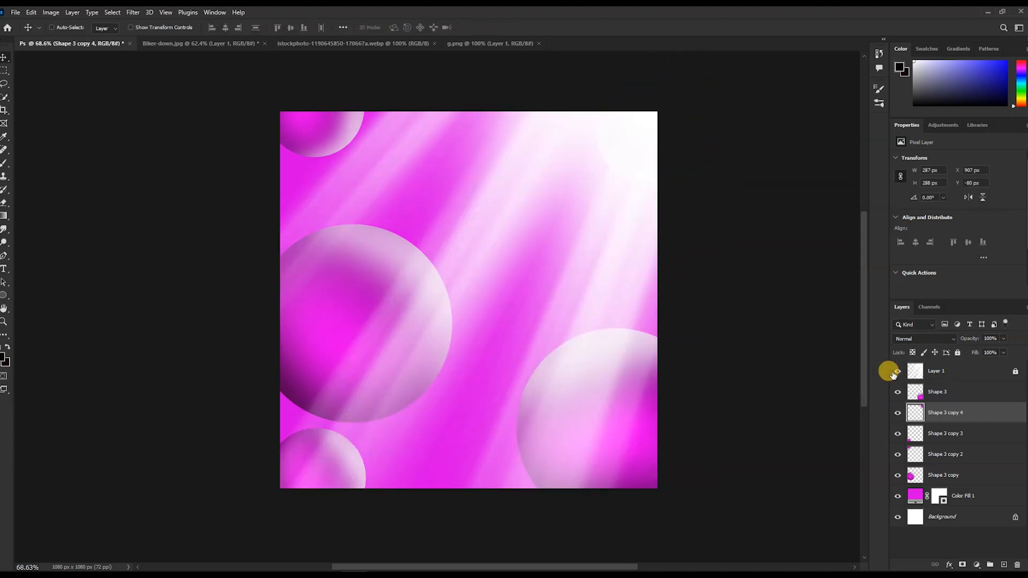
pyautogui.hotkey('ctrl', '[')
pyautogui.hotkey('ctrl', '[')
pyautogui.hotkey('ctrl', '[')
pyautogui.hotkey('ctrl', '[')
pyautogui.hotkey('ctrl', ']')
pyautogui.hotkey('ctrl', ']')
pyautogui.hotkey('ctrl', ']')
pyautogui.hotkey('ctrl', ']')
pyautogui.hotkey('ctrl', ']')
pyautogui.hotkey('ctrl', ']')
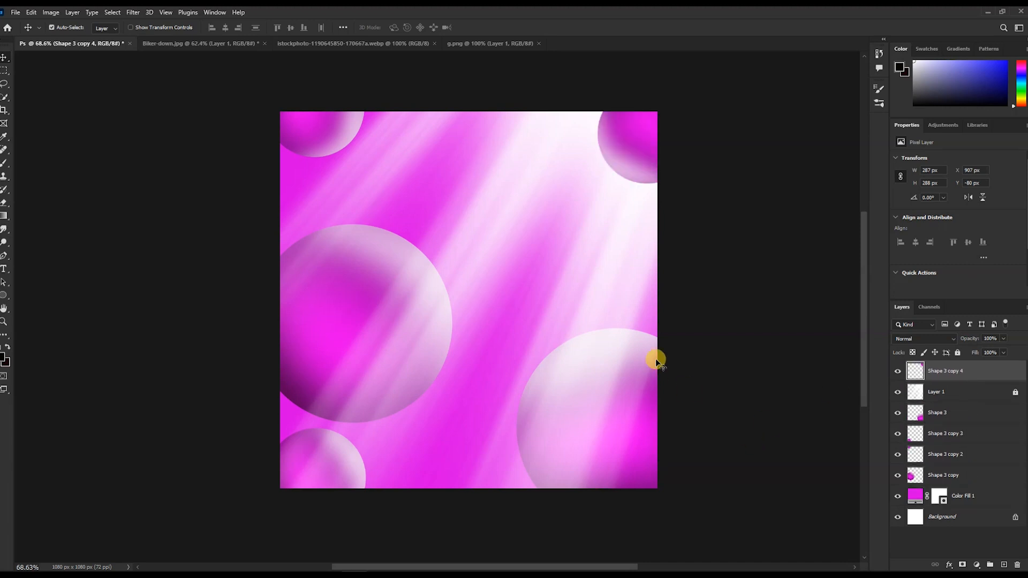
# Unlock the light-ray layer and move it below all the spheres, directly above the color fill.
pyautogui.click(614, 245)
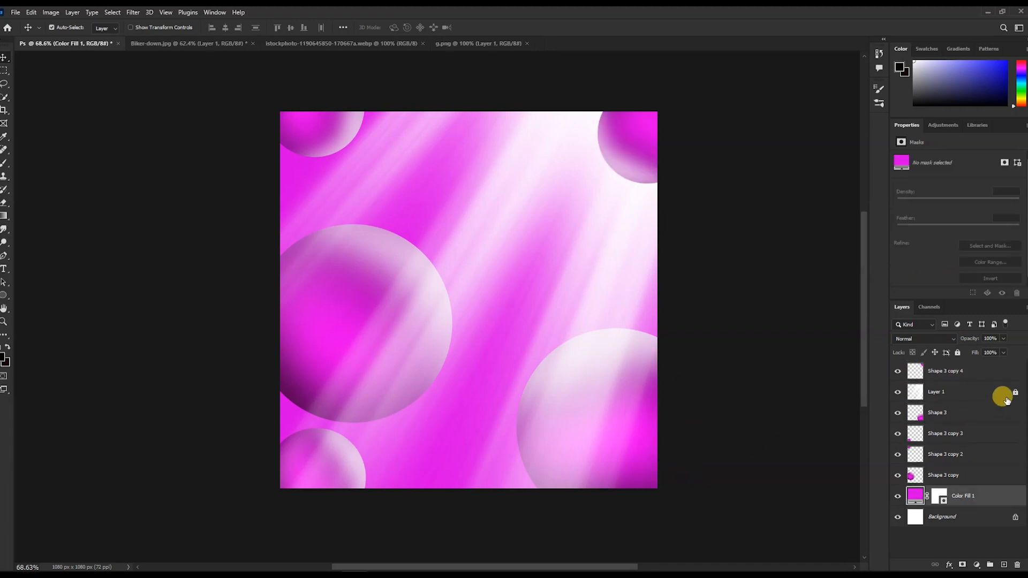
pyautogui.click(975, 394)
pyautogui.hotkey('ctrl', '[')
pyautogui.hotkey('ctrl', '[')
pyautogui.hotkey('ctrl', '[')
pyautogui.hotkey('ctrl', '[')
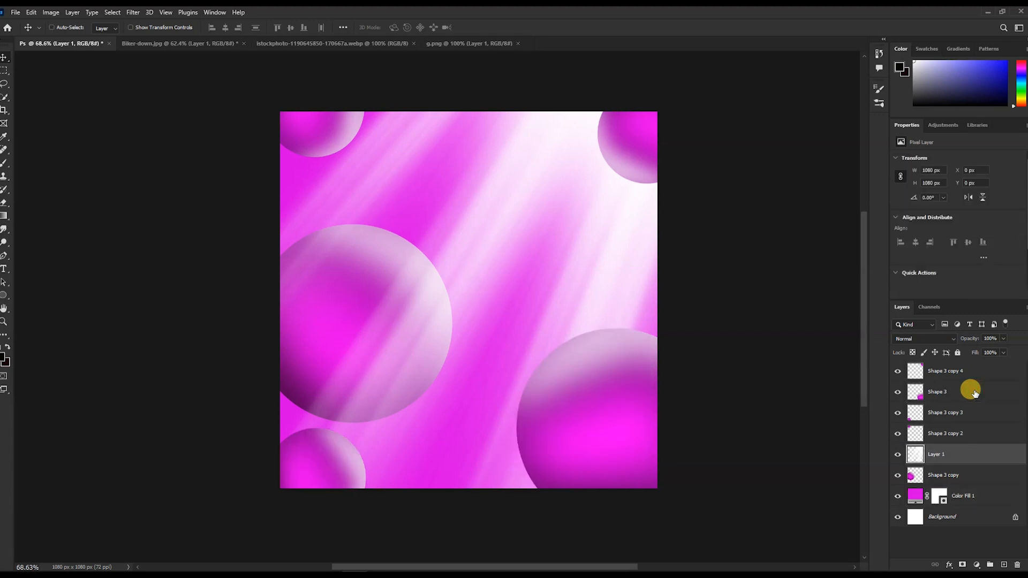
pyautogui.hotkey('ctrl', '[')
pyautogui.hotkey('ctrl', ']')
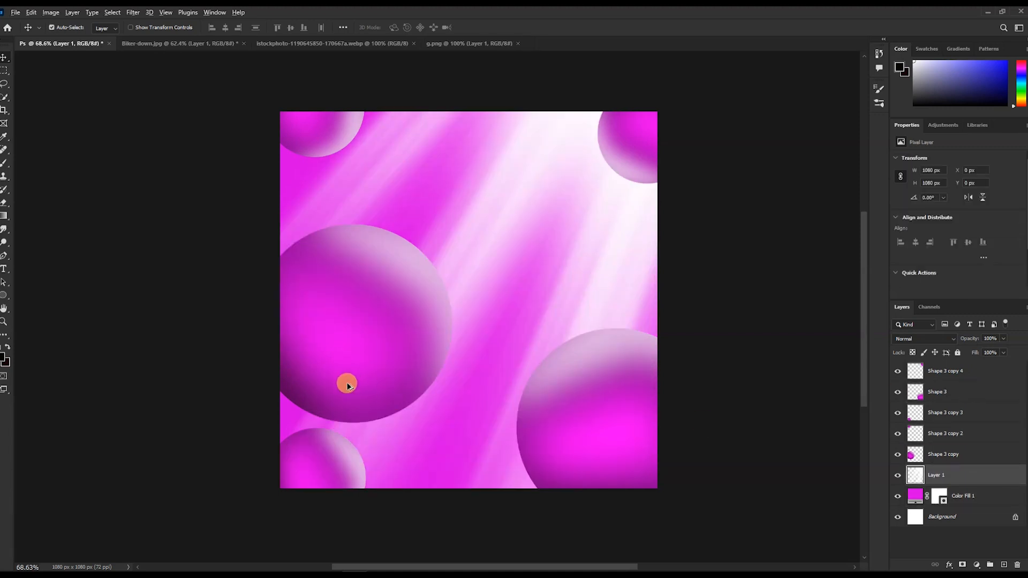
# Place a rotated sphere copy about 125 px wide on the large left sphere's upper edge, stacked directly above that sphere's layer.
pyautogui.moveTo(355, 382); pyautogui.dragTo(211, 254)
pyautogui.moveTo(292, 157); pyautogui.dragTo(358, 239)
pyautogui.hotkey('ctrl', 't')
pyautogui.moveTo(411, 165); pyautogui.dragTo(330, 239)
pyautogui.moveTo(317, 254); pyautogui.dragTo(340, 241)
pyautogui.moveTo(373, 209); pyautogui.dragTo(382, 235)
pyautogui.press('Return')
pyautogui.scroll(4, 259, 241)
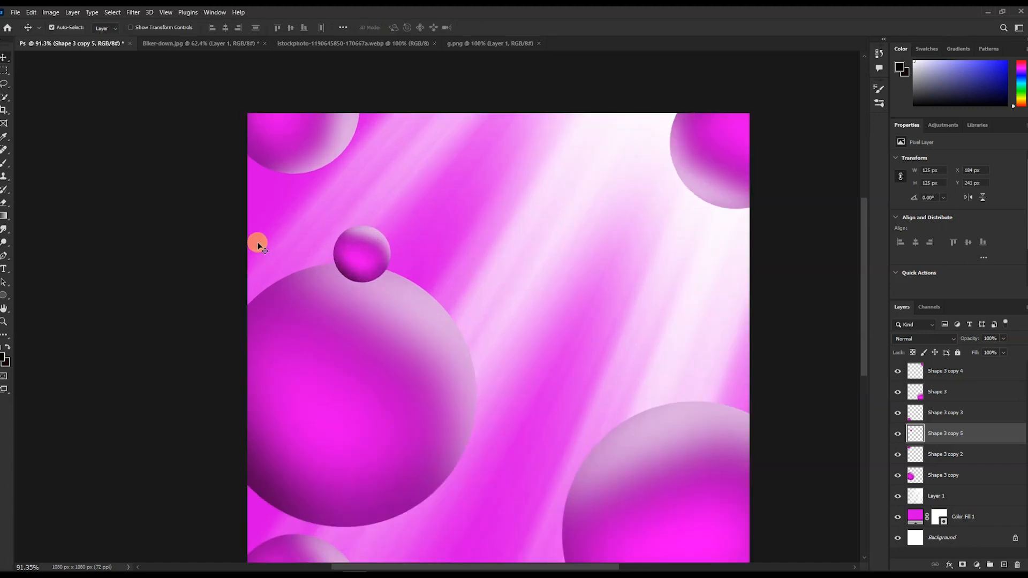
pyautogui.moveTo(954, 438); pyautogui.dragTo(966, 471)
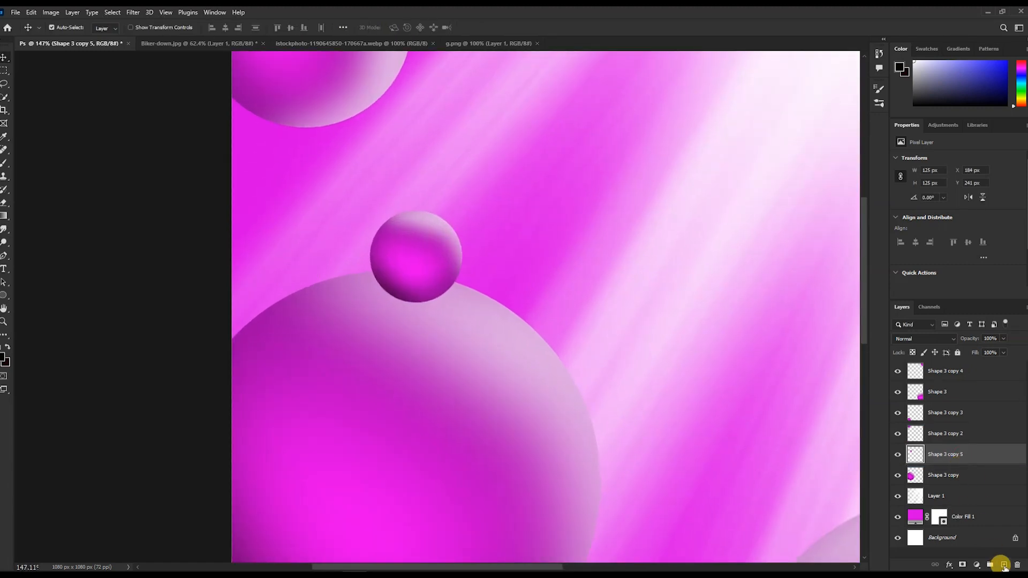
# Add a layer beneath the small sphere, brush a soft black contact shadow under it, and set that layer's opacity to 50%.
pyautogui.click(1003, 565)
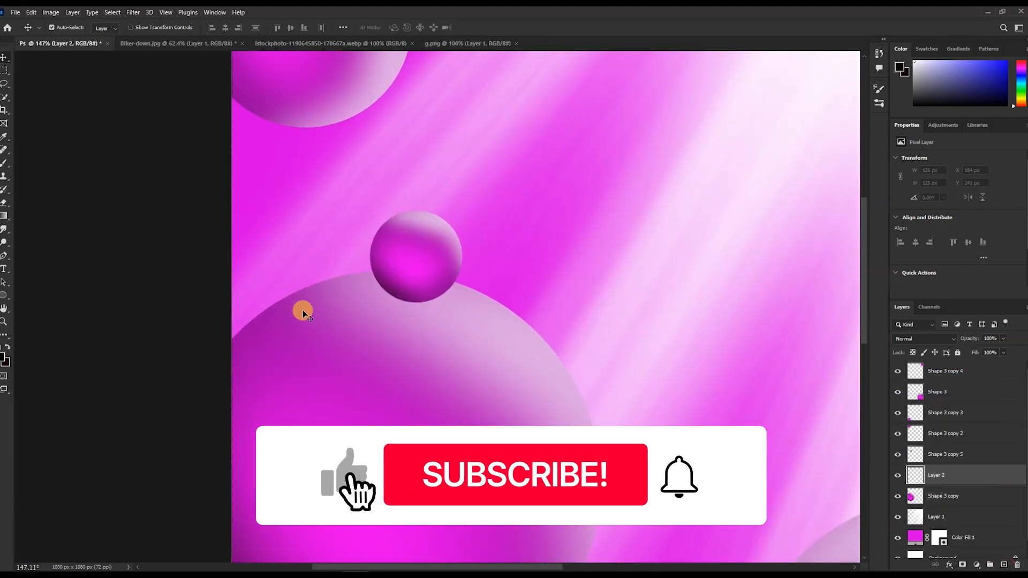
pyautogui.press('b')
pyautogui.moveTo(391, 283)
pyautogui.mouseDown()
pyautogui.moveTo(404, 289)
pyautogui.moveTo(381, 265)
pyautogui.mouseUp()
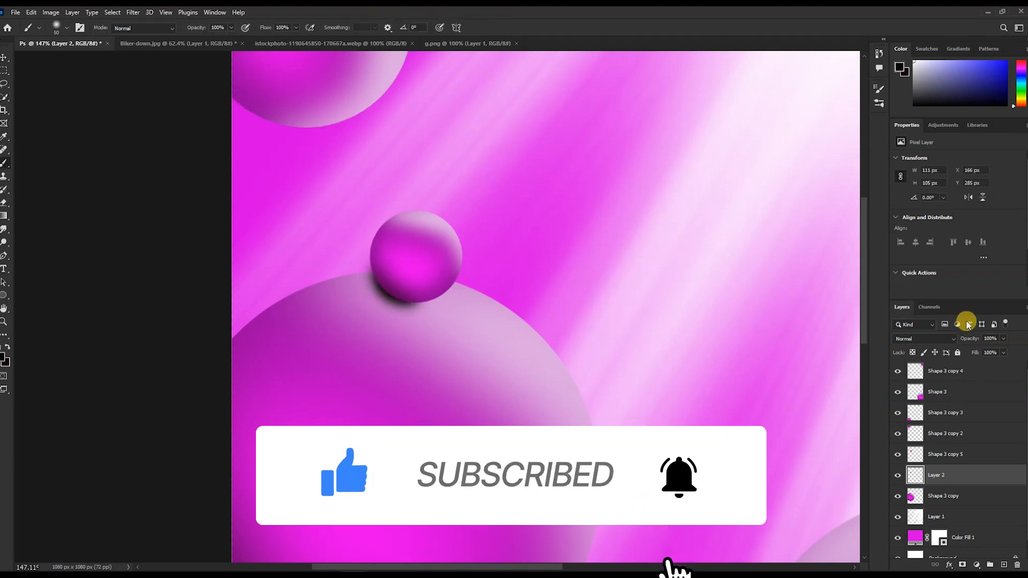
pyautogui.write('50')
pyautogui.press('Return')
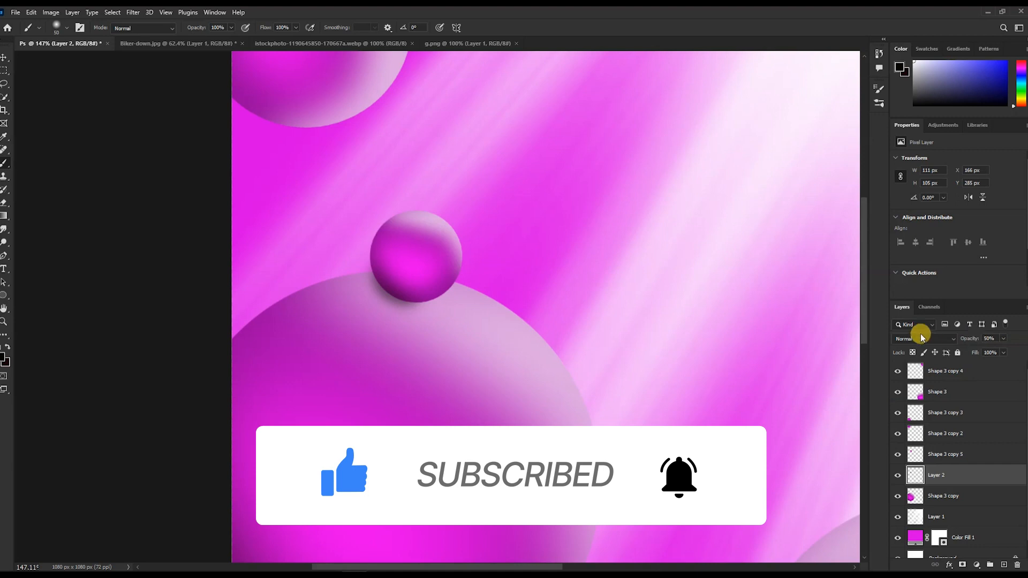
pyautogui.scroll(-9, 161, 231)
pyautogui.scroll(4, 571, 286)
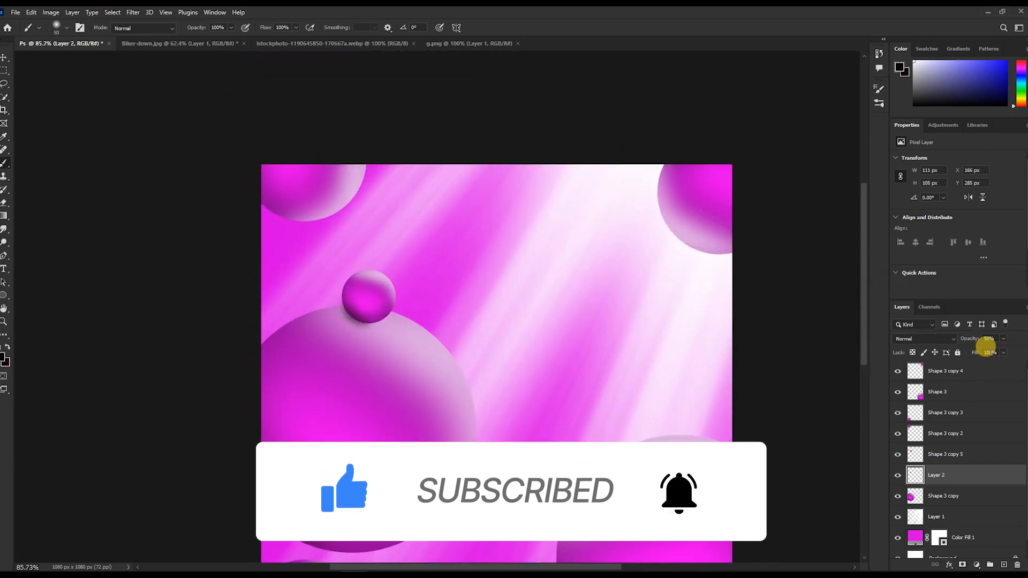
# Try a blur filter on the small sphere's contact shadow and toggle the small sphere's visibility to compare.
pyautogui.click(134, 12)
pyautogui.click(291, 203)
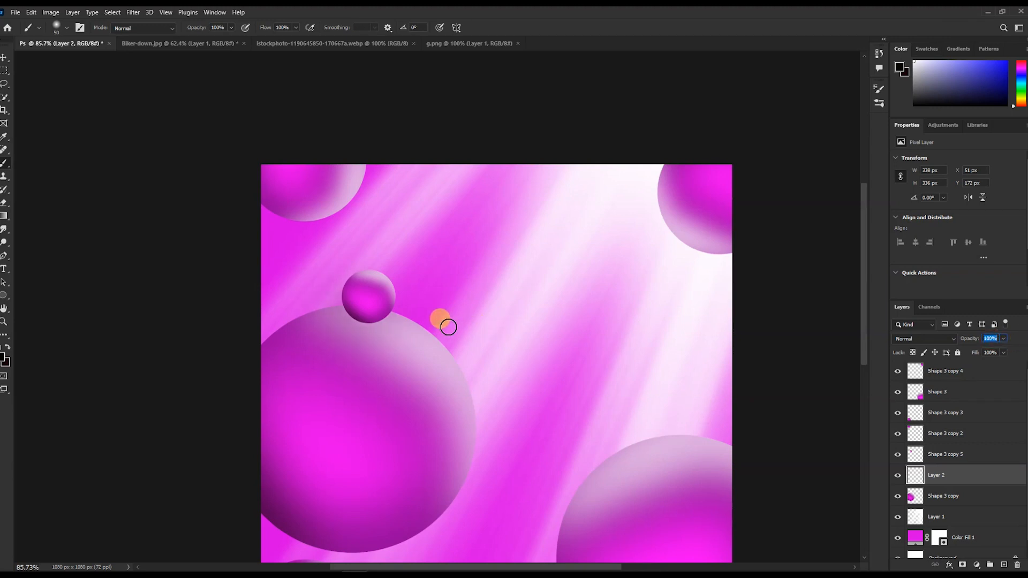
pyautogui.click(971, 478)
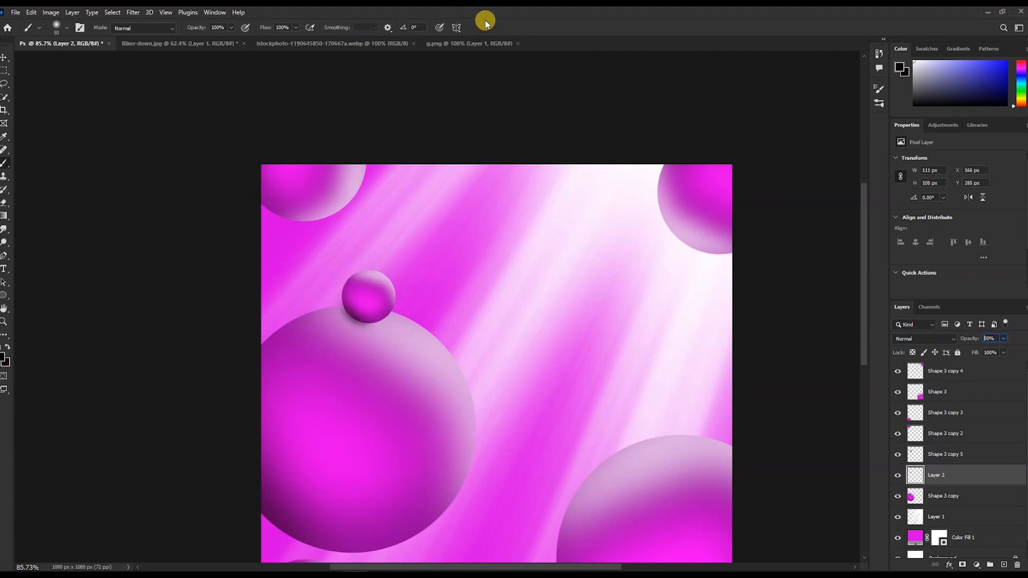
pyautogui.click(970, 482)
pyautogui.click(897, 455)
pyautogui.click(897, 454)
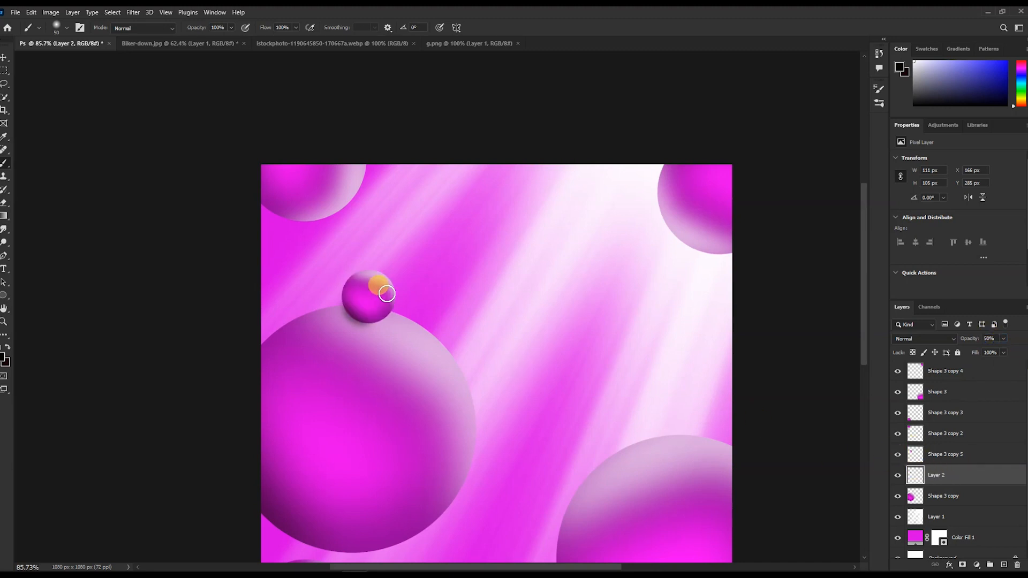
# Place a copy of the small sphere, rotated about -47°, above the large lower-right sphere near the canvas's right edge.
pyautogui.scroll(-7, 357, 292)
pyautogui.scroll(-1, 358, 415)
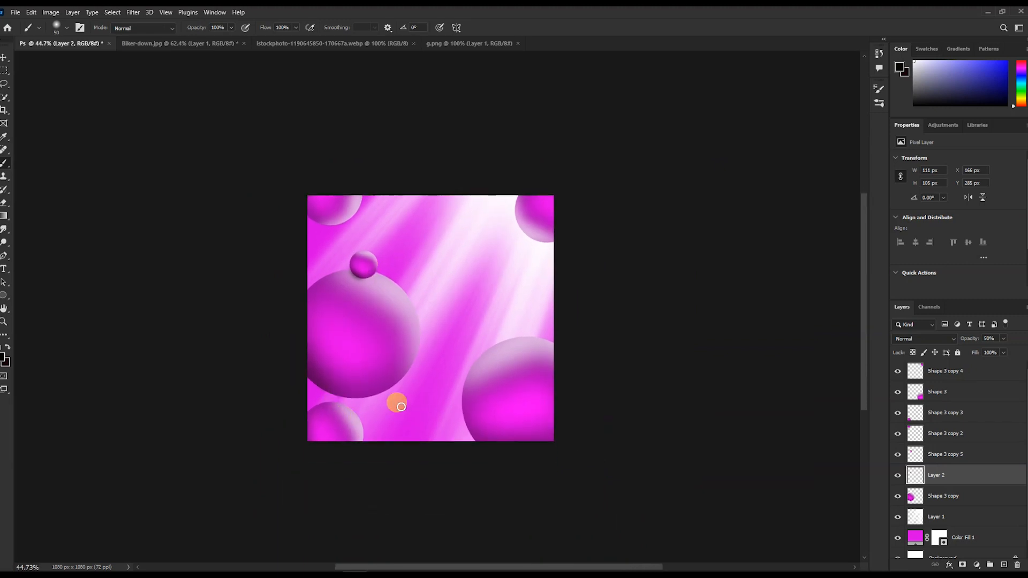
pyautogui.scroll(7, 531, 324)
pyautogui.press('v')
pyautogui.moveTo(220, 218); pyautogui.dragTo(534, 343)
pyautogui.hotkey('ctrl', 't')
pyautogui.moveTo(566, 298); pyautogui.dragTo(518, 258)
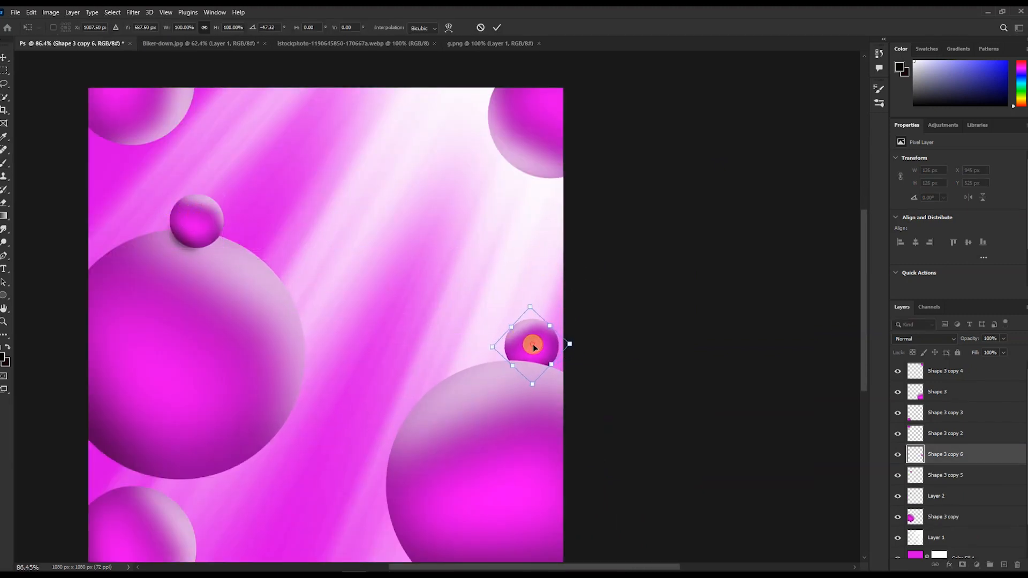
pyautogui.doubleClick(533, 342)
# Enlarge the right-edge sphere copy to about 183 px and stack it directly above the large lower-right sphere.
pyautogui.hotkey('ctrl', 'shift', ']')
pyautogui.hotkey('ctrl', 't')
pyautogui.moveTo(559, 318); pyautogui.dragTo(562, 266)
pyautogui.doubleClick(556, 319)
pyautogui.click(957, 391)
pyautogui.moveTo(989, 375); pyautogui.dragTo(1009, 399)
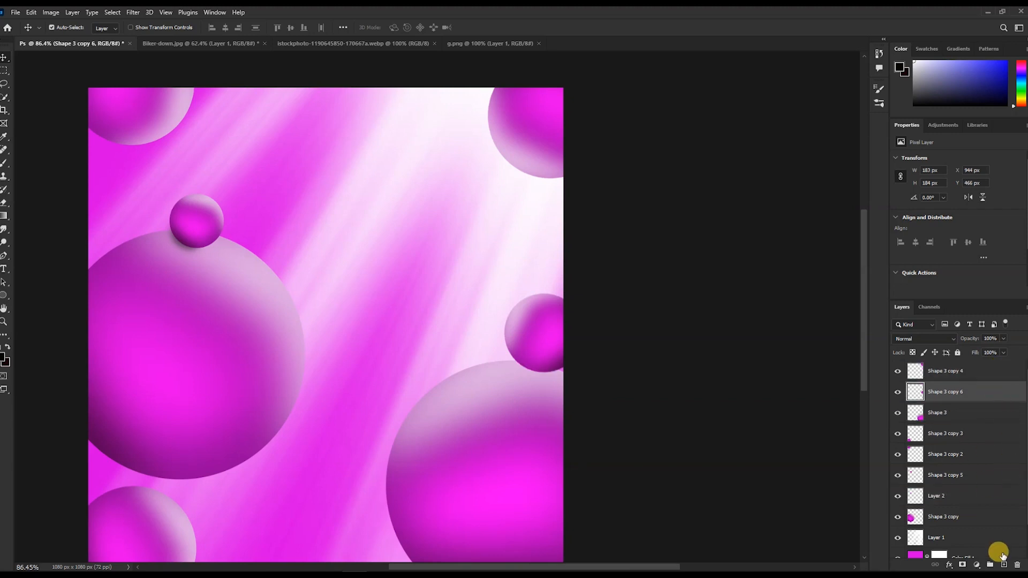
# Add a layer beneath the right-edge sphere, brush a black contact shadow there, and soften it with Gaussian Blur.
pyautogui.click(1004, 564)
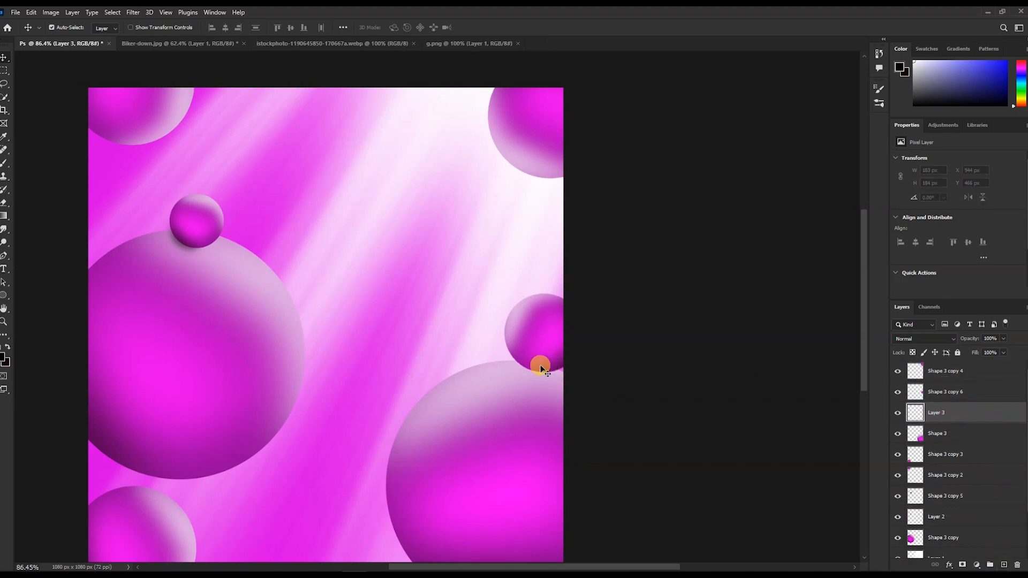
pyautogui.press('b')
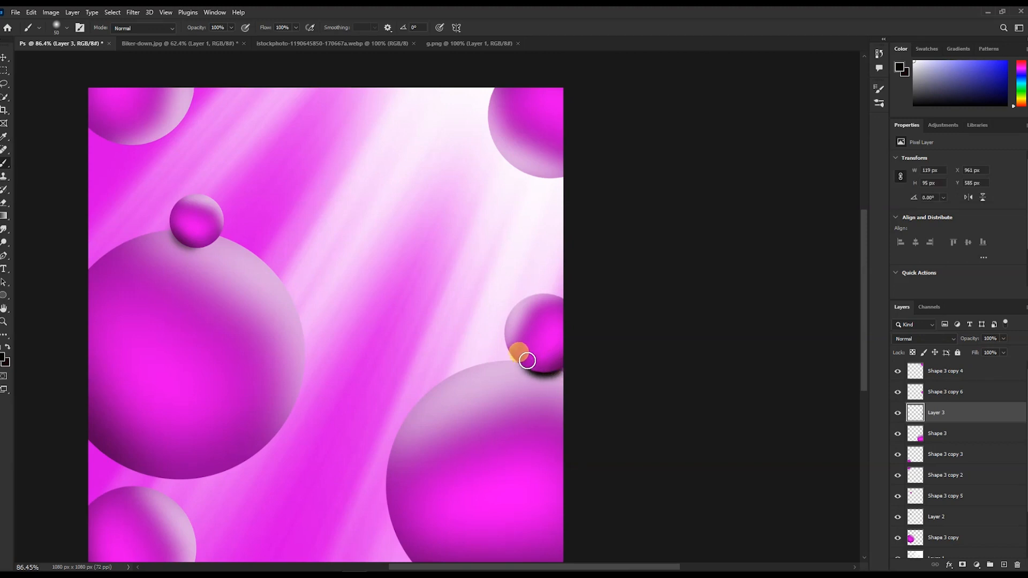
pyautogui.moveTo(214, 142)
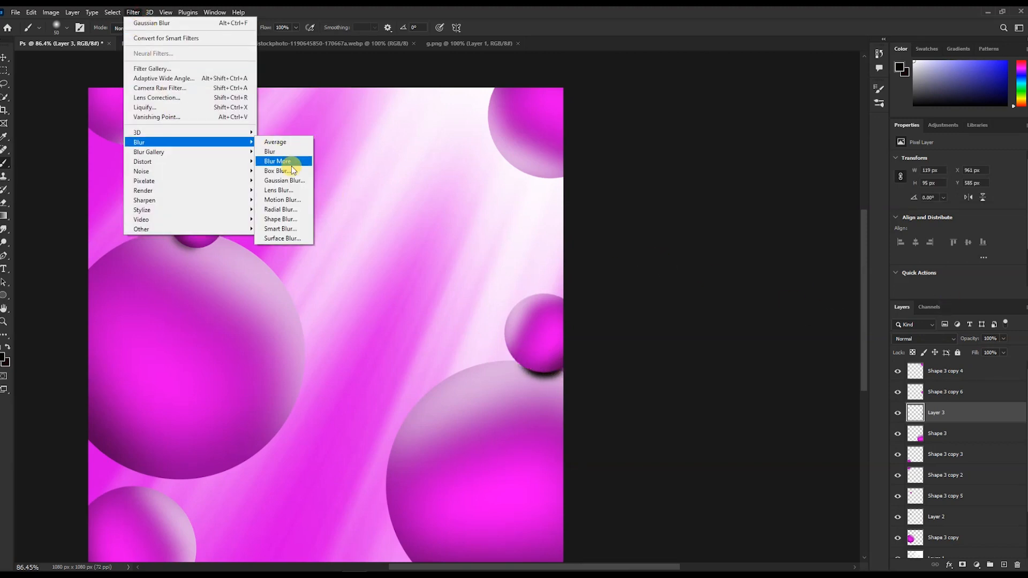
pyautogui.click(290, 176)
pyautogui.moveTo(262, 288); pyautogui.dragTo(270, 288)
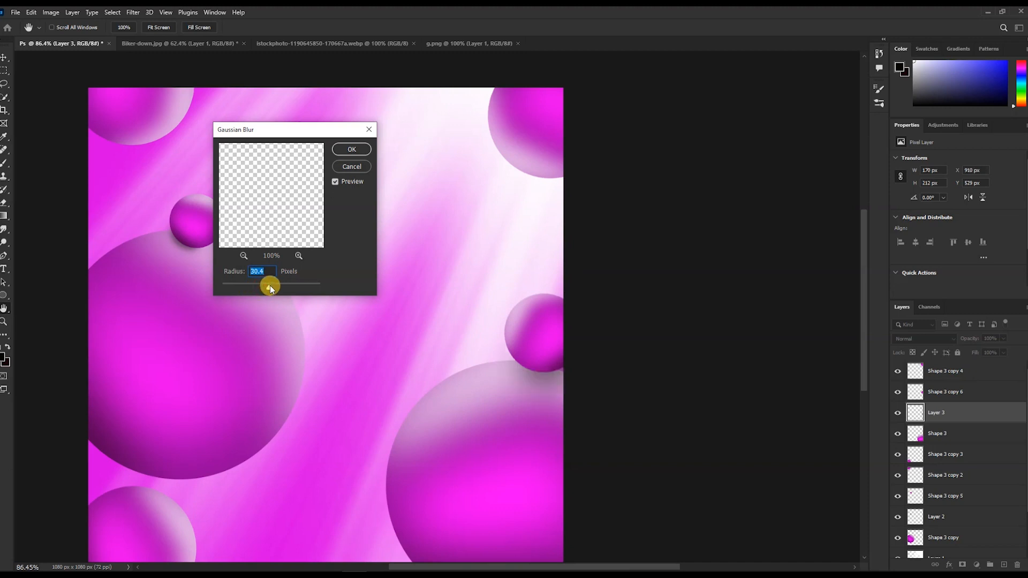
pyautogui.click(353, 154)
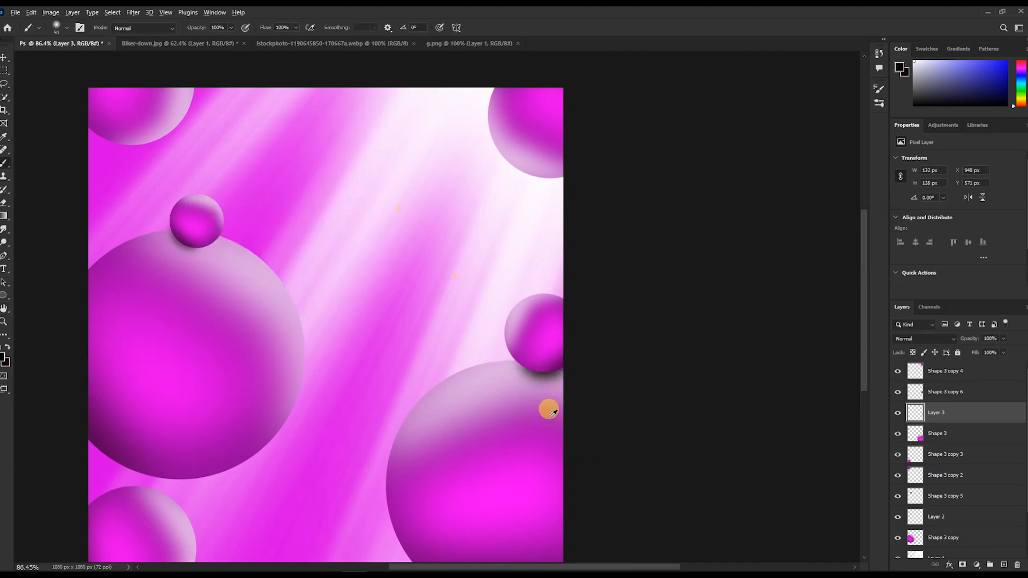
# Set the opacity of the right-edge sphere's shadow layer to 75%.
pyautogui.scroll(-5, 505, 415)
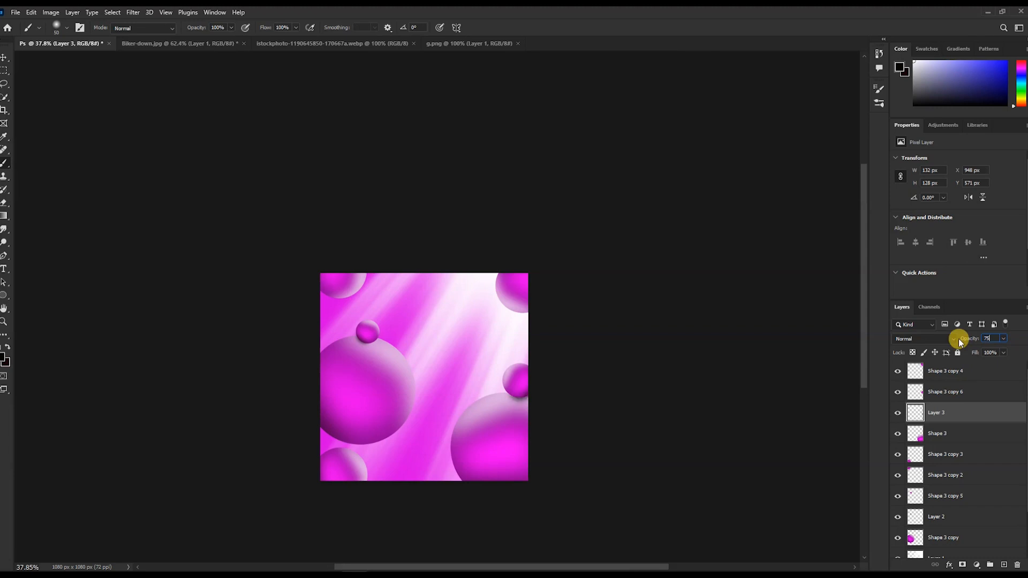
pyautogui.scroll(4, 382, 482)
pyautogui.scroll(-1, 436, 429)
pyautogui.press('v')
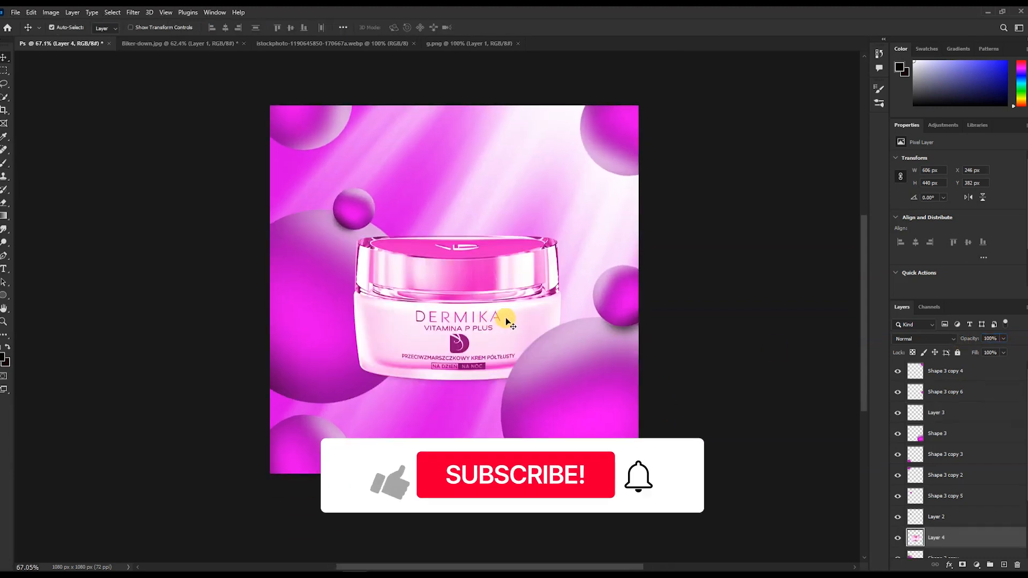
# Scale the cream jar to about 65%, rotate it about -27°, and place it between the two large spheres.
pyautogui.hotkey('ctrl', 't')
pyautogui.moveTo(589, 219); pyautogui.dragTo(462, 275)
pyautogui.moveTo(447, 334); pyautogui.dragTo(493, 289)
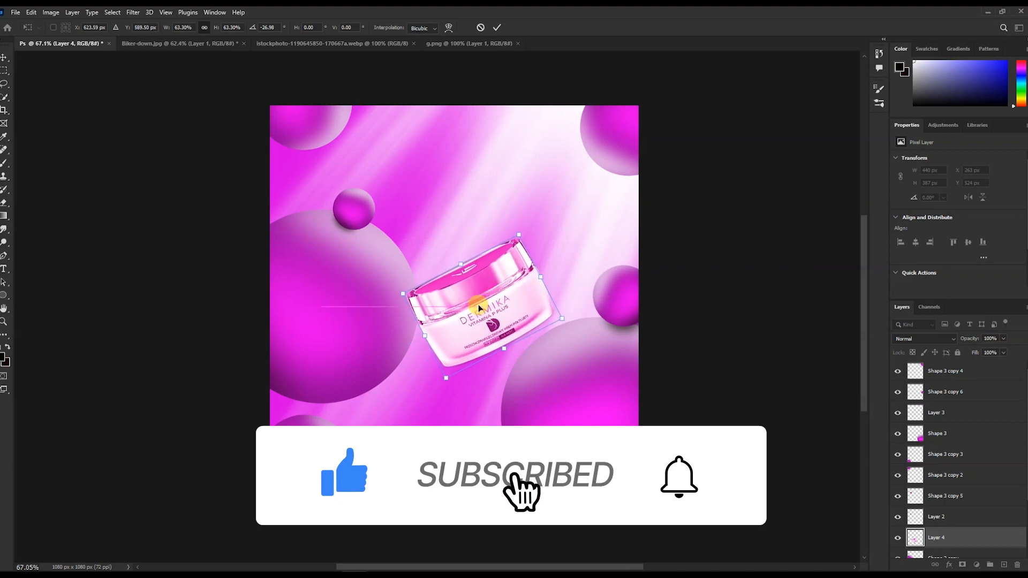
pyautogui.moveTo(445, 379); pyautogui.dragTo(444, 383)
pyautogui.moveTo(490, 330); pyautogui.dragTo(497, 323)
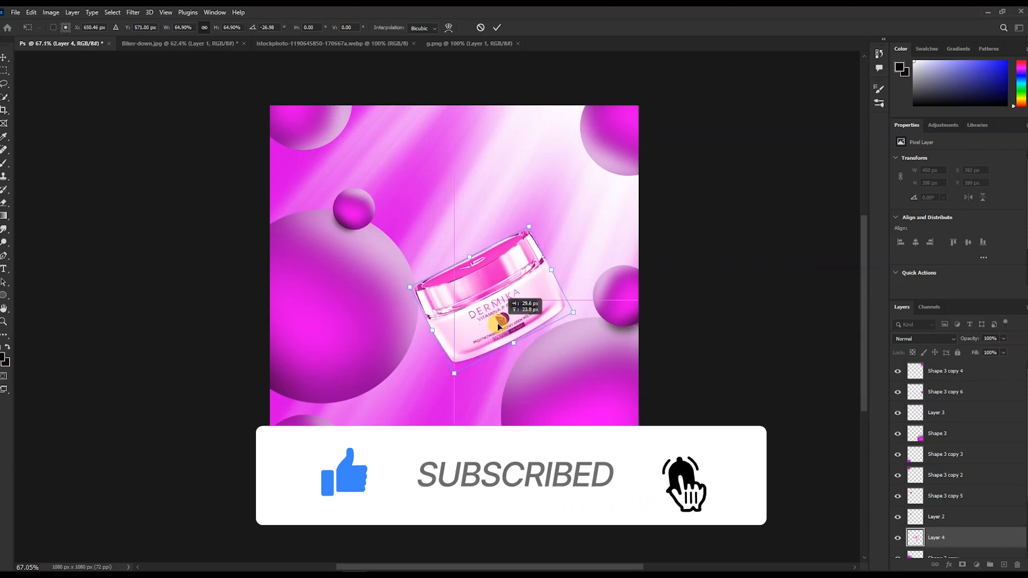
pyautogui.press('Return')
# Shift the large lower-right sphere left and lower the right-edge sphere with its shadow to rest on it.
pyautogui.click(593, 411)
pyautogui.moveTo(615, 416); pyautogui.dragTo(594, 421)
pyautogui.click(614, 303)
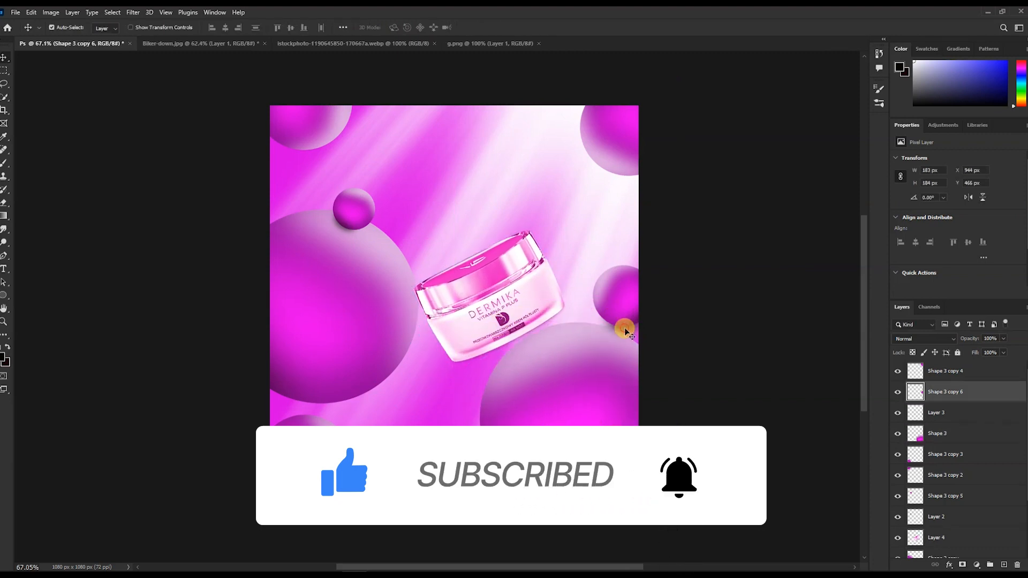
pyautogui.keyDown('shift'); pyautogui.click(625, 328); pyautogui.keyUp('shift')
pyautogui.moveTo(621, 311); pyautogui.dragTo(621, 324)
# Enlarge the tilted jar to about 505 × 444 px so that it overlaps the large left sphere.
pyautogui.click(492, 264)
pyautogui.hotkey('ctrl', 't')
pyautogui.moveTo(408, 296); pyautogui.dragTo(395, 297)
pyautogui.press('Return')
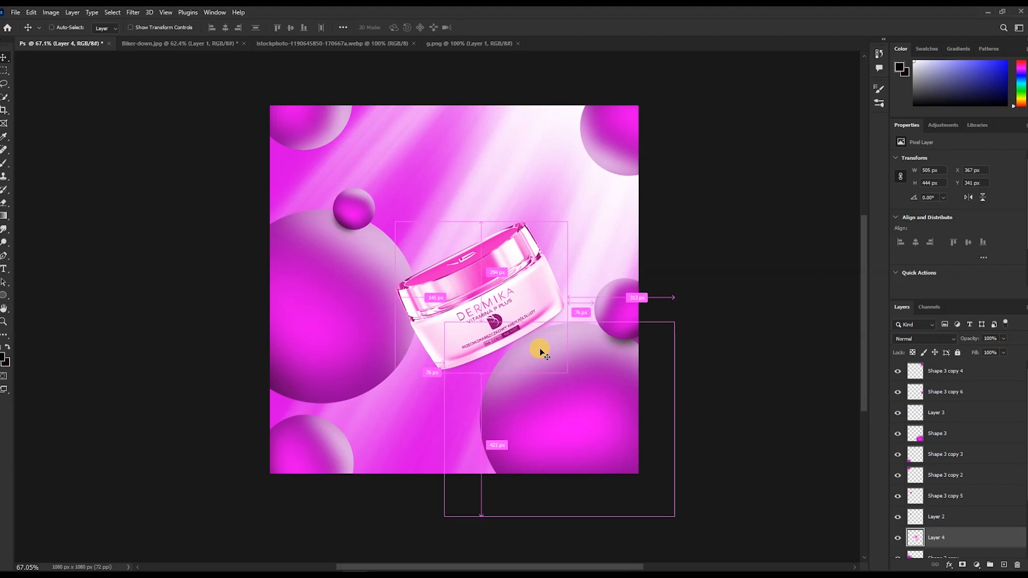
# Add a layer beneath the jar and brush a black contact shadow where it meets the large left sphere.
pyautogui.scroll(-2, 973, 522)
pyautogui.click(974, 522)
pyautogui.click(1003, 563)
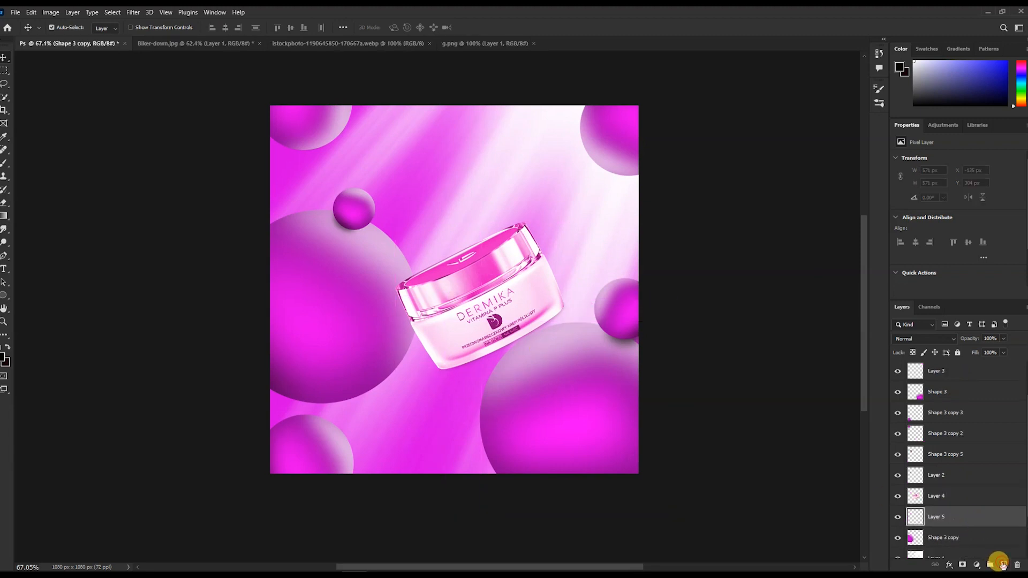
pyautogui.press('b')
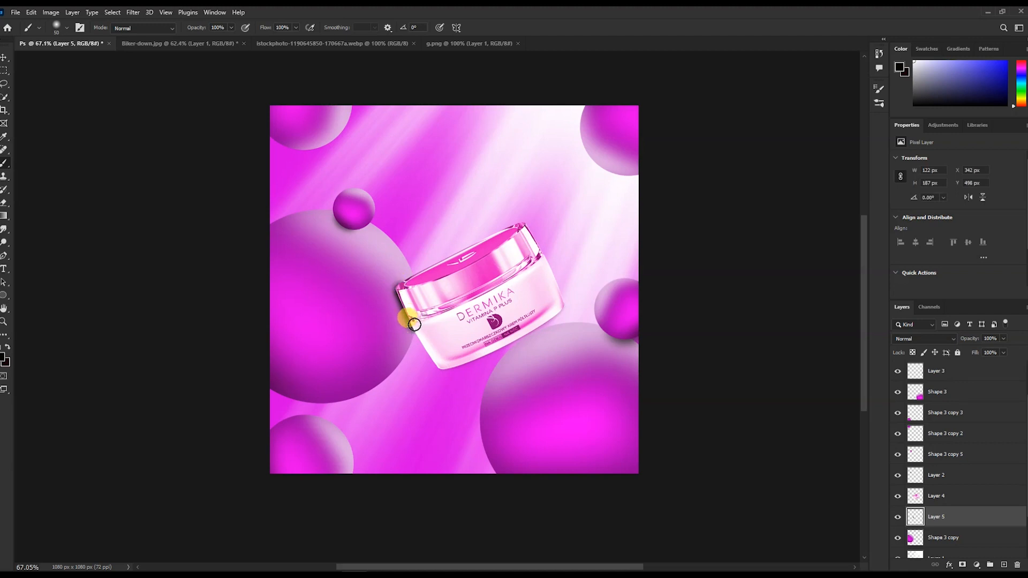
# Widen the jar's contact shadow to about 148%, rotate it about 4°, and fit it against the jar's left side.
pyautogui.hotkey('ctrl', 't')
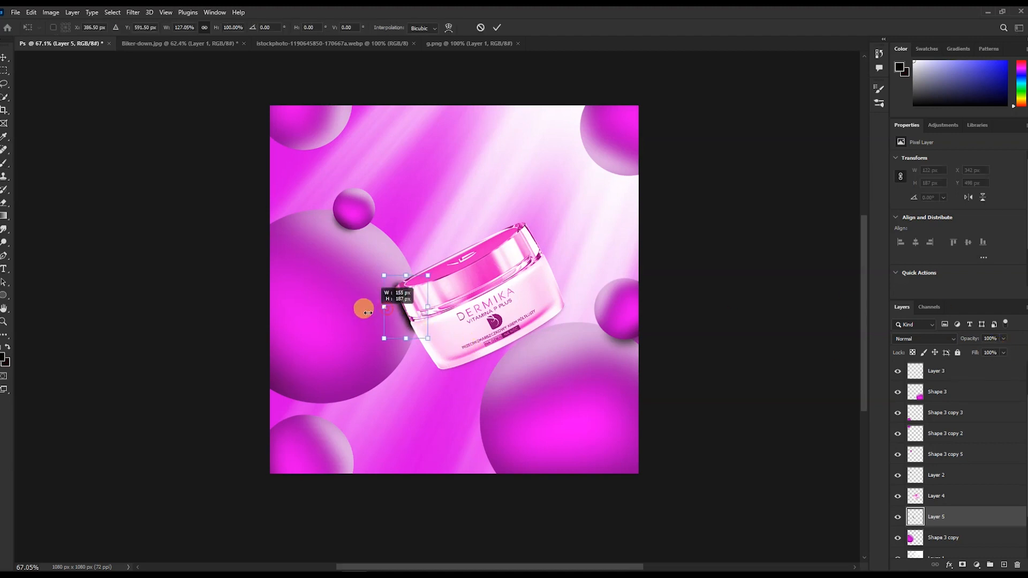
pyautogui.moveTo(368, 312); pyautogui.dragTo(413, 315)
pyautogui.moveTo(375, 276); pyautogui.dragTo(388, 277)
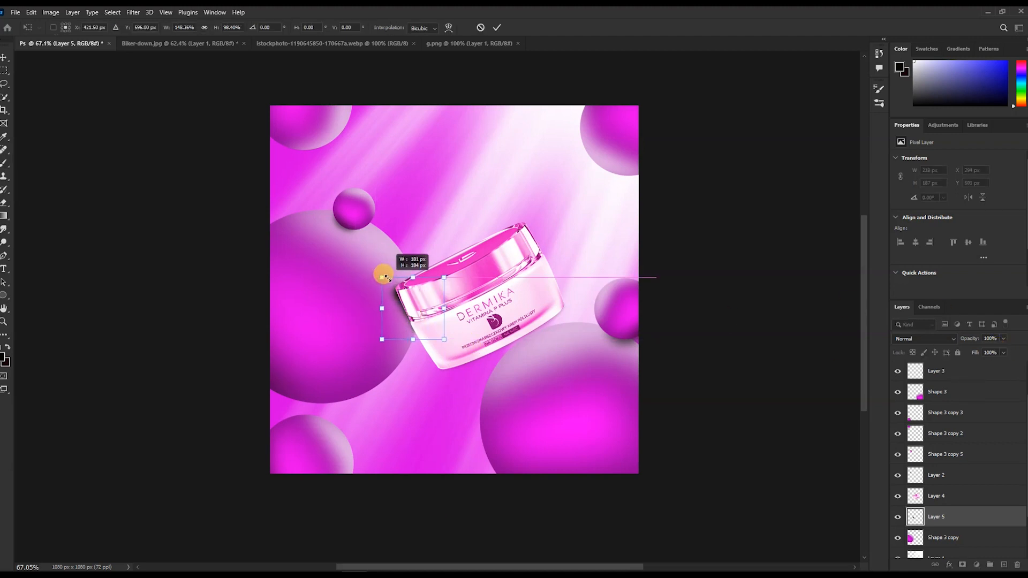
pyautogui.moveTo(452, 343); pyautogui.dragTo(451, 345)
pyautogui.moveTo(407, 317); pyautogui.dragTo(410, 320)
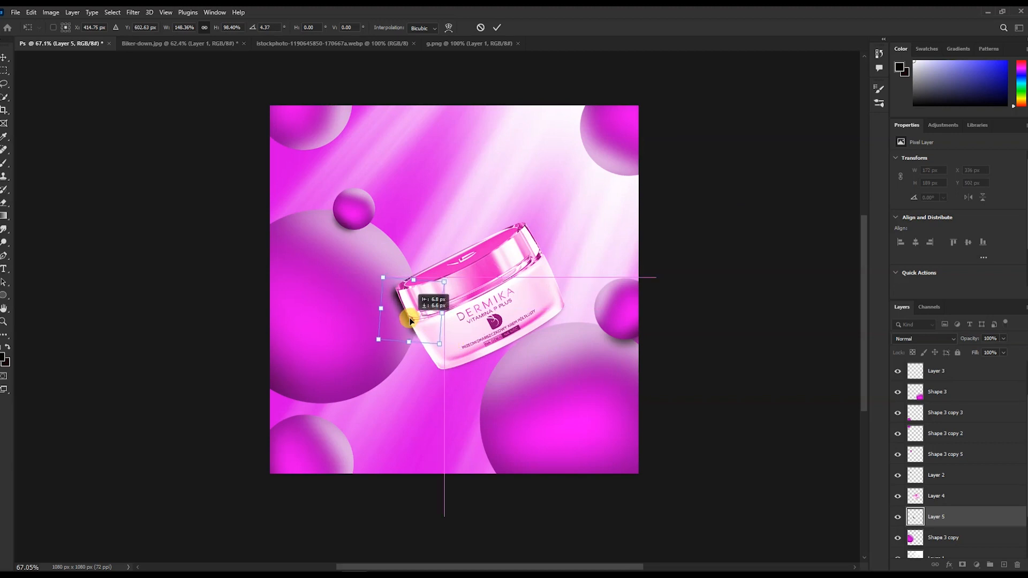
pyautogui.press('Return')
# Set the opacity of the jar's contact shadow layer to 60%.
pyautogui.scroll(7, 420, 338)
pyautogui.press('e')
pyautogui.press('[')
pyautogui.press('[')
pyautogui.press('[')
pyautogui.press('[')
pyautogui.press('[')
pyautogui.press('[')
pyautogui.press('[')
pyautogui.press('[')
pyautogui.press('[')
pyautogui.press('[')
pyautogui.press('[')
pyautogui.press('[')
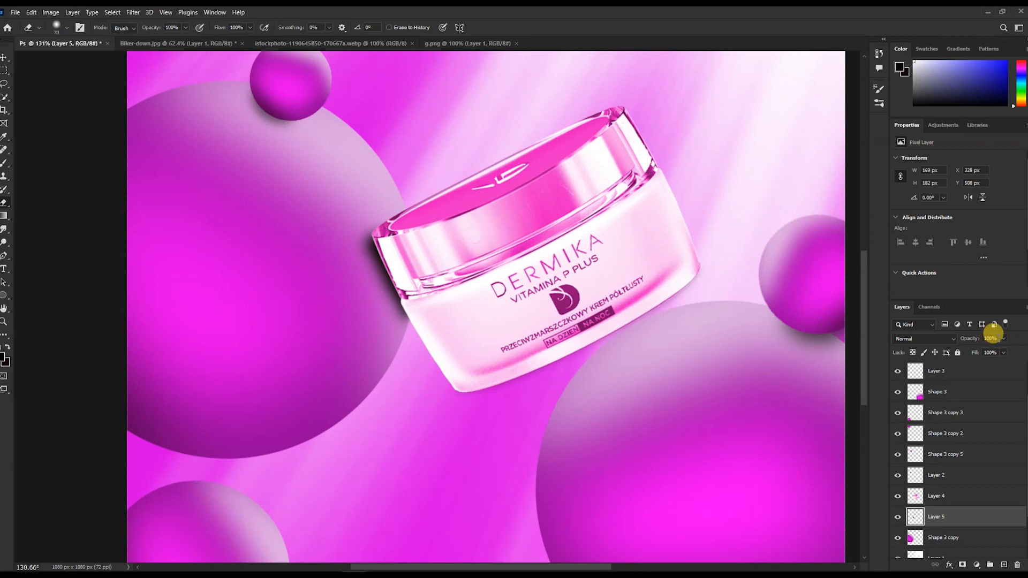
pyautogui.press('BackSpace')
pyautogui.press('BackSpace')
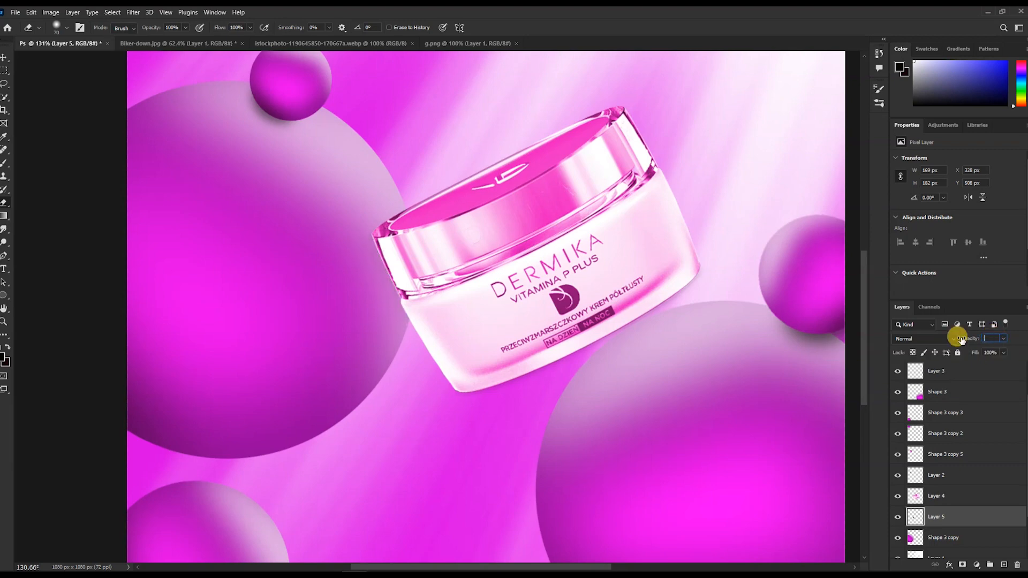
pyautogui.press('Return')
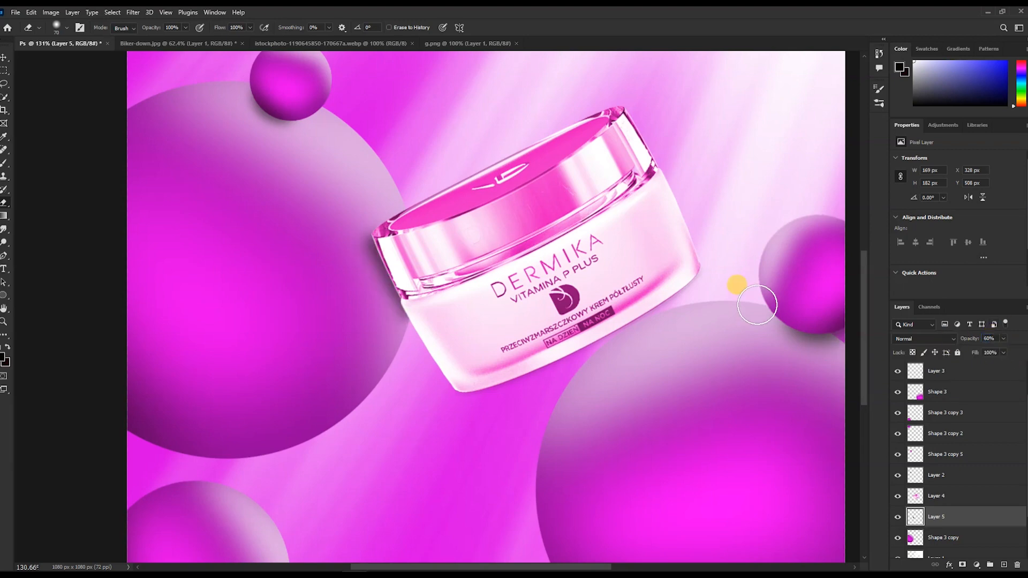
# Reapply the Gaussian Blur filter to the jar's contact shadow on the left sphere.
pyautogui.scroll(-5, 318, 270)
pyautogui.scroll(1, 459, 284)
pyautogui.press('v')
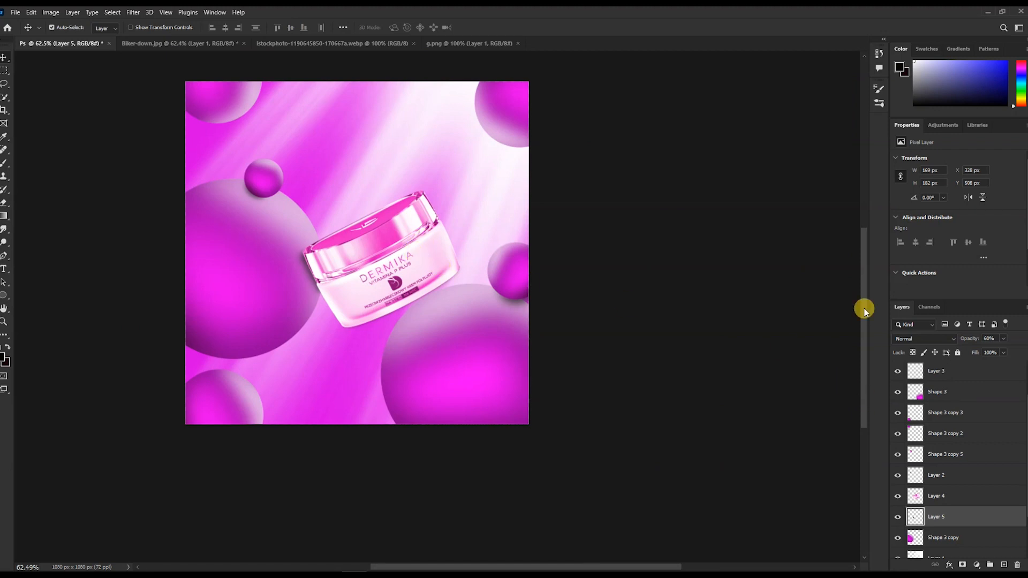
pyautogui.click(142, 14)
pyautogui.click(151, 21)
# Duplicate the jar, rotate the copy about 180°, and place it below the original over the lower-right sphere.
pyautogui.click(411, 261)
pyautogui.moveTo(411, 260); pyautogui.dragTo(420, 286)
pyautogui.hotkey('ctrl', 't')
pyautogui.moveTo(500, 202); pyautogui.dragTo(248, 401)
pyautogui.moveTo(401, 277); pyautogui.dragTo(414, 326)
pyautogui.press('Return')
# Move the upside-down jar copy directly above the lower-right sphere's layer and clip it to that sphere.
pyautogui.scroll(-2, 417, 328)
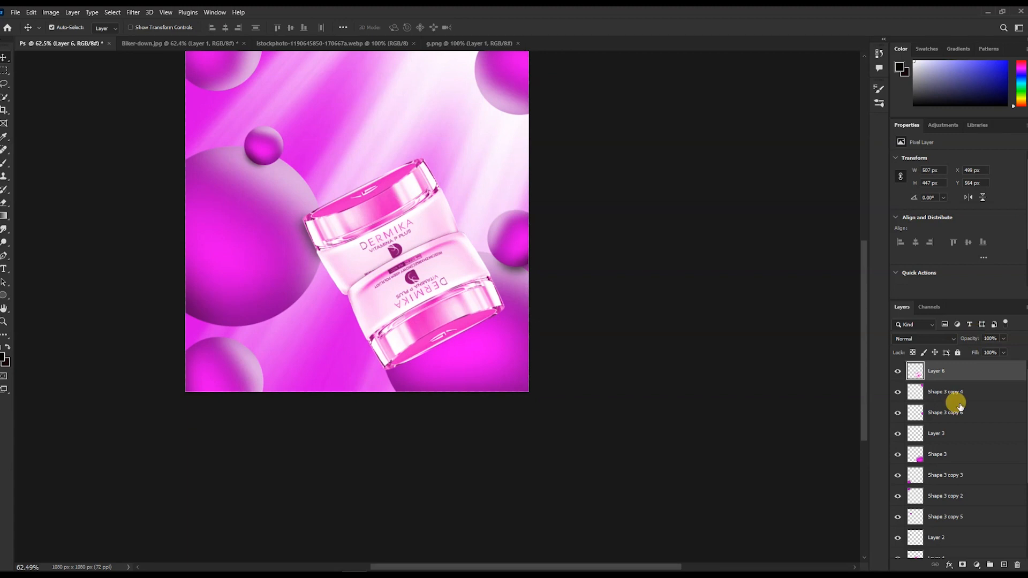
pyautogui.moveTo(972, 374); pyautogui.dragTo(979, 440)
pyautogui.scroll(2, 415, 301)
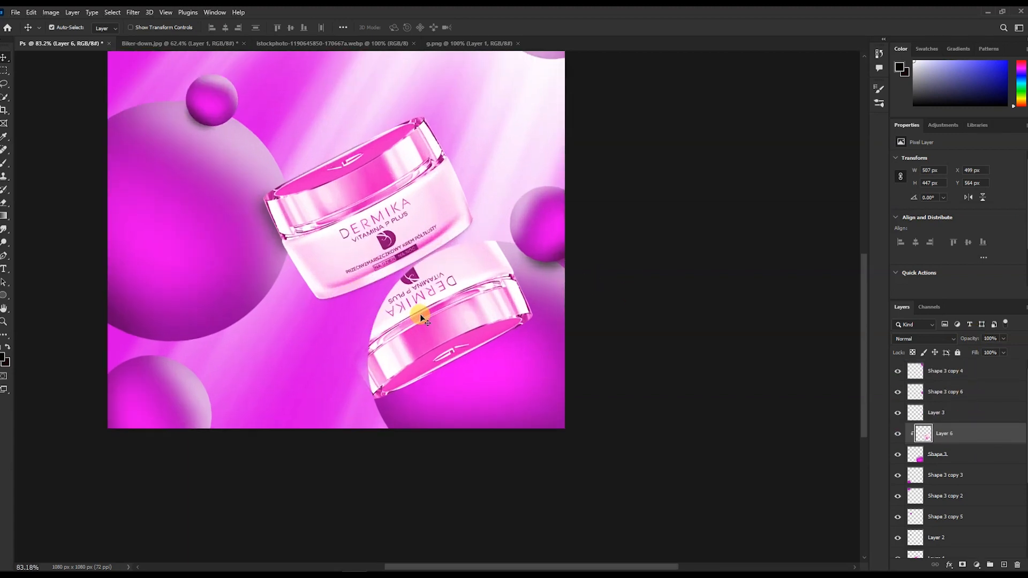
# Add a layer mask and a black Color Overlay effect to the clipped jar copy.
pyautogui.click(962, 566)
pyautogui.press('e')
pyautogui.click(949, 565)
pyautogui.click(976, 526)
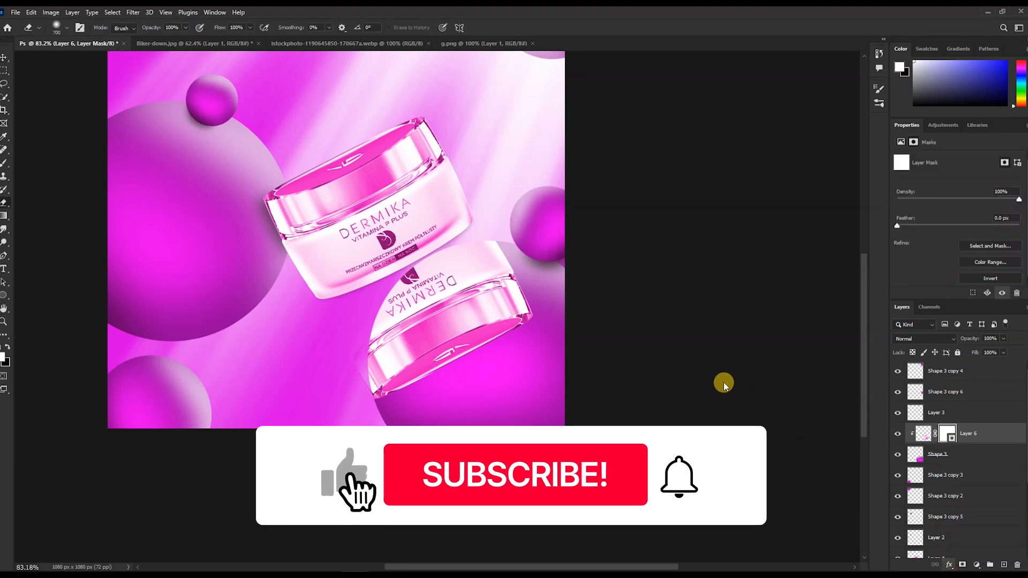
pyautogui.click(956, 172)
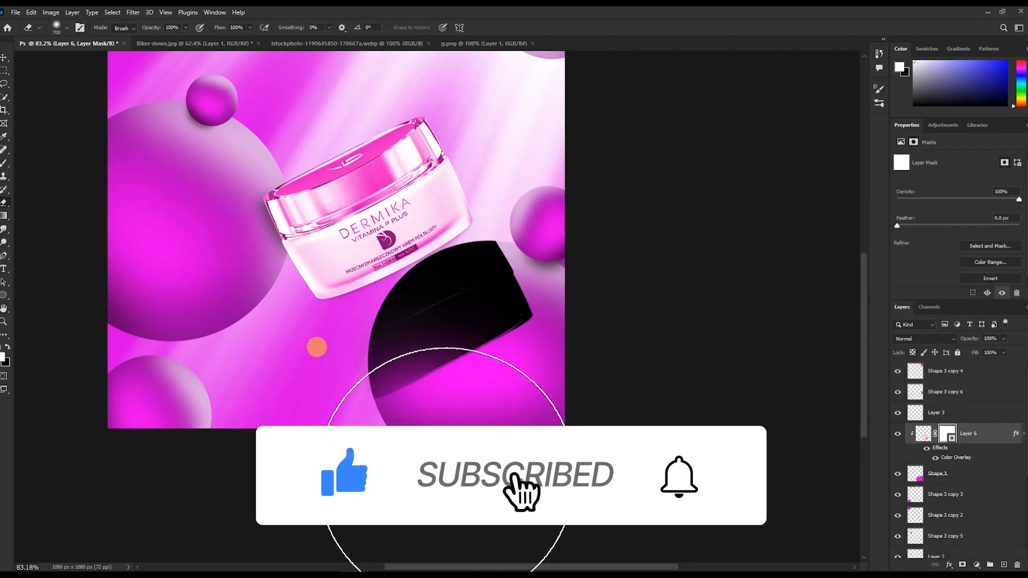
# Fade out the lower part of the black jar reflection on its mask with a large soft eraser.
pyautogui.moveTo(554, 457)
pyautogui.mouseDown()
pyautogui.moveTo(511, 405)
pyautogui.moveTo(485, 423)
pyautogui.moveTo(380, 418)
pyautogui.moveTo(380, 441)
pyautogui.moveTo(394, 383)
pyautogui.moveTo(378, 370)
pyautogui.moveTo(527, 362)
pyautogui.moveTo(482, 376)
pyautogui.moveTo(509, 380)
pyautogui.moveTo(464, 407)
pyautogui.mouseUp()
pyautogui.scroll(-2, 660, 353)
pyautogui.hotkey('ctrl', 'z')
pyautogui.scroll(-4, 435, 314)
pyautogui.scroll(4, 411, 234)
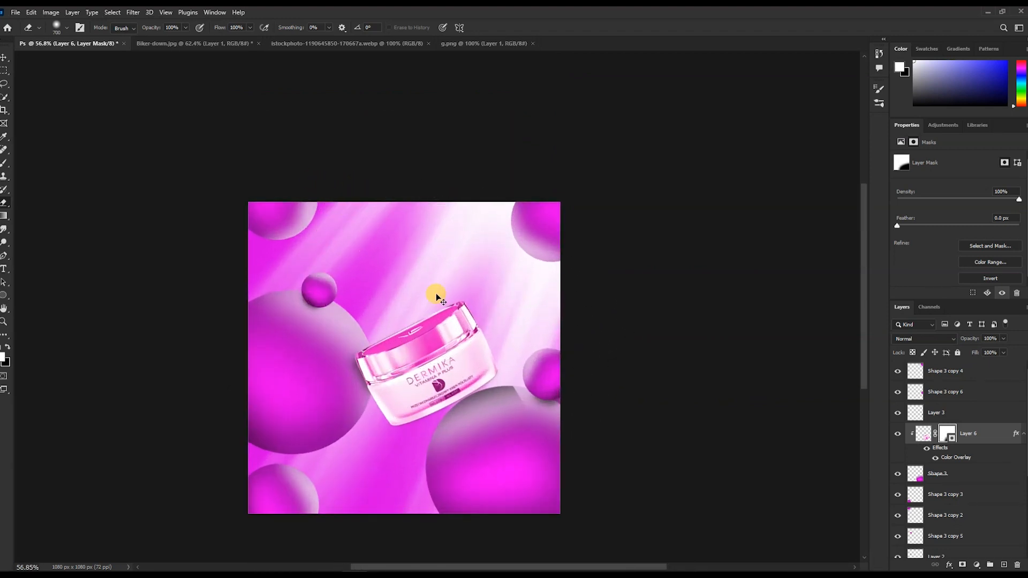
# Nudge the masked jar reflection slightly down on the lower-right sphere with Free Transform.
pyautogui.hotkey('ctrl', 't')
pyautogui.moveTo(480, 403); pyautogui.dragTo(482, 409)
pyautogui.press('Return')
pyautogui.scroll(-3, 493, 379)
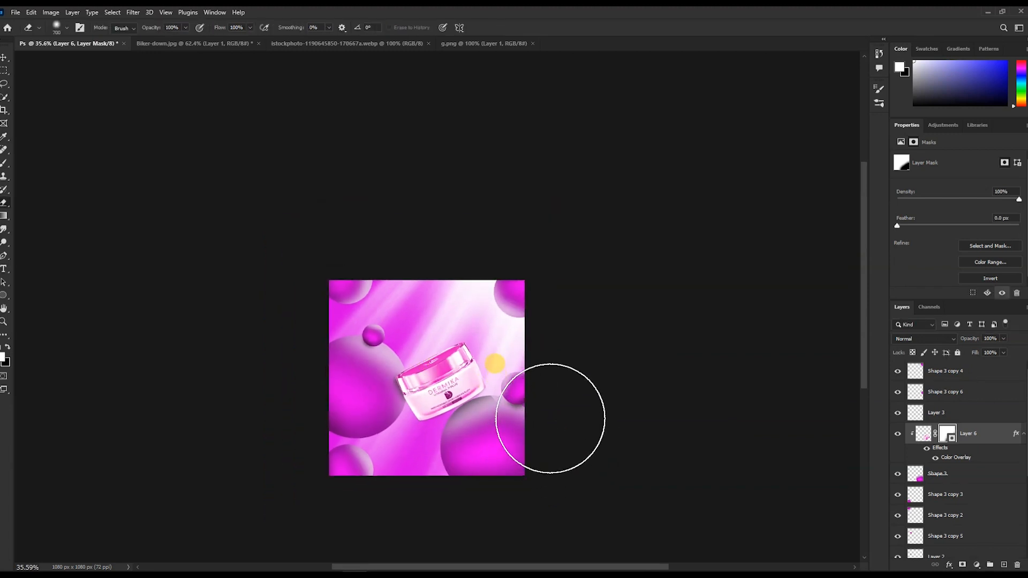
# Enlarge the upright jar together with its left contact shadow to about 625 × 500 px and recentre them between the spheres.
pyautogui.click(4, 57)
pyautogui.scroll(-1, 337, 257)
pyautogui.scroll(1, 464, 410)
pyautogui.scroll(6, 444, 389)
pyautogui.click(436, 323)
pyautogui.scroll(-5, 350, 347)
pyautogui.scroll(4, 144, 356)
pyautogui.scroll(-10, 768, 433)
pyautogui.scroll(6, 86, 299)
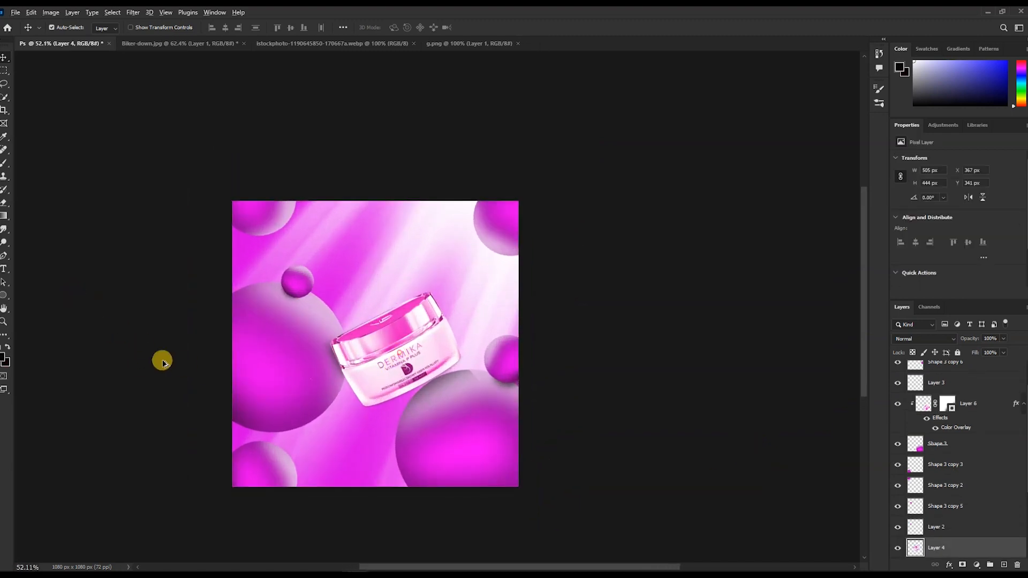
pyautogui.scroll(6, 310, 400)
pyautogui.hotkey('ctrl', 't')
pyautogui.moveTo(454, 246); pyautogui.dragTo(456, 209)
pyautogui.moveTo(472, 334); pyautogui.dragTo(455, 348)
pyautogui.press('Return')
pyautogui.scroll(-5, 455, 352)
# Add a layer clipped to the lower-right sphere and brush a black contact shadow along its top edge beneath the jar.
pyautogui.click(512, 365)
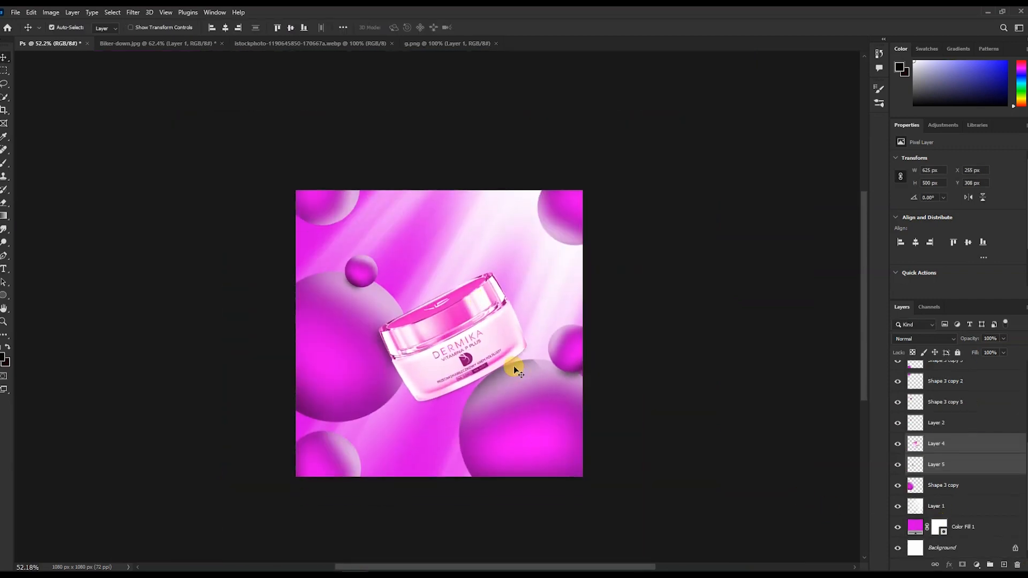
pyautogui.scroll(2, 970, 450)
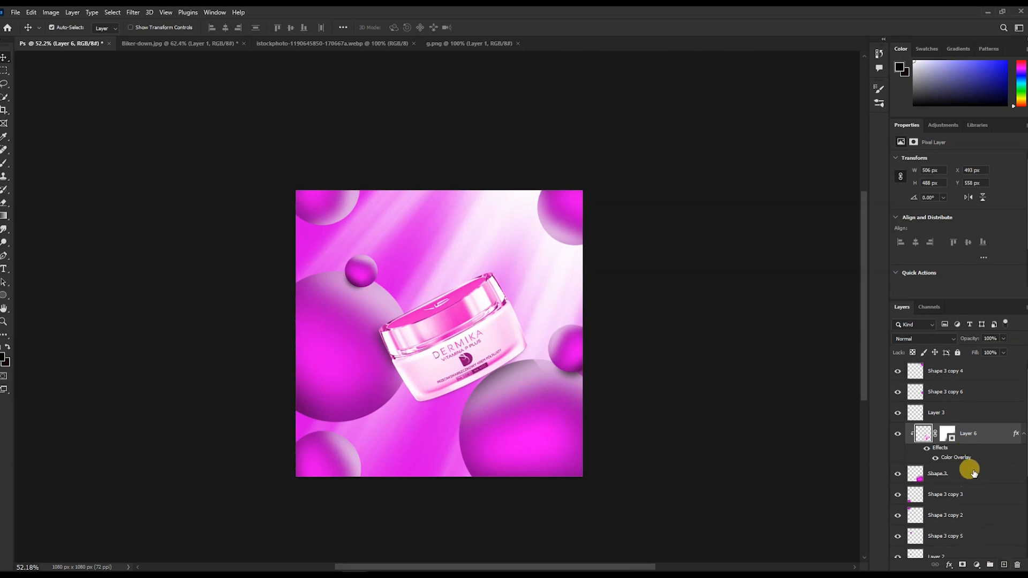
pyautogui.click(971, 472)
pyautogui.click(1004, 564)
pyautogui.scroll(5, 498, 378)
pyautogui.press('b')
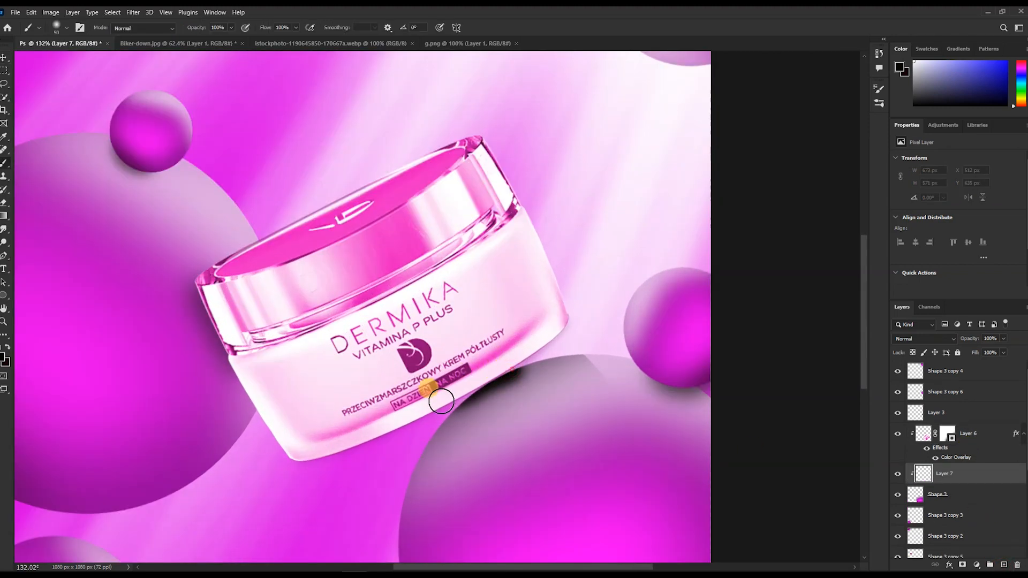
pyautogui.moveTo(568, 355); pyautogui.dragTo(406, 411)
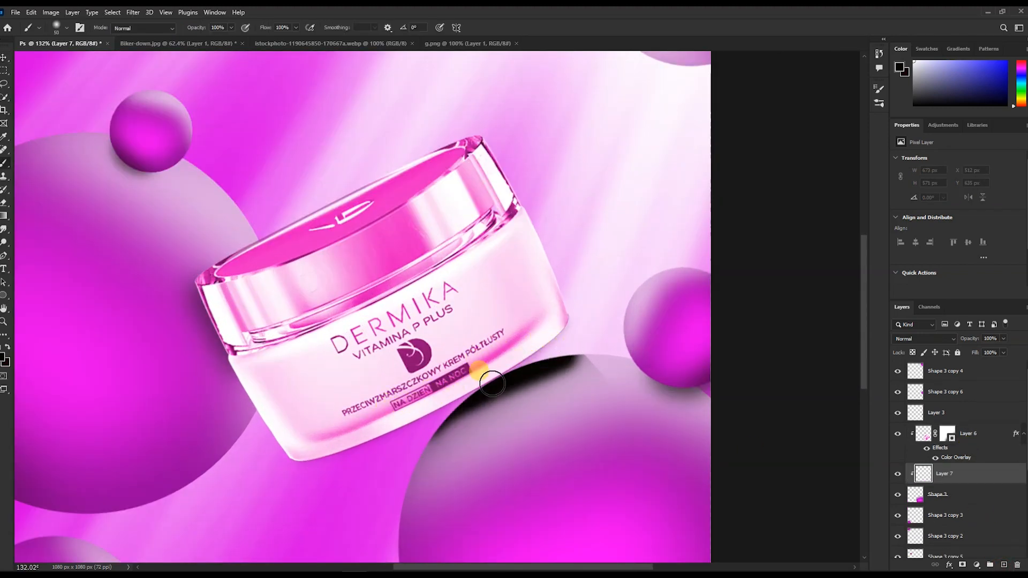
pyautogui.moveTo(564, 355); pyautogui.dragTo(386, 423)
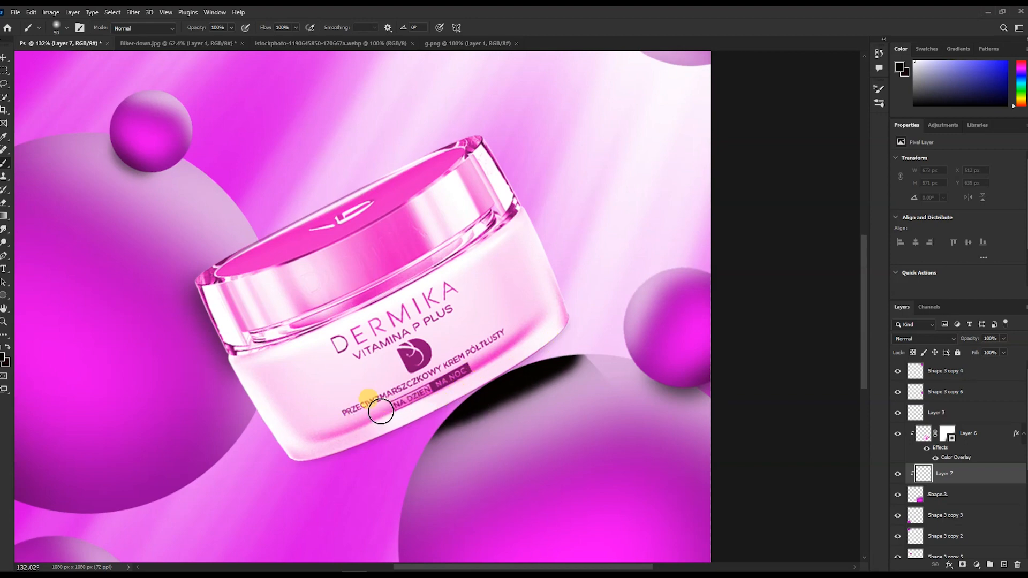
# Set the opacity of the clipped shadow on the lower-right sphere to 50%.
pyautogui.click(998, 338)
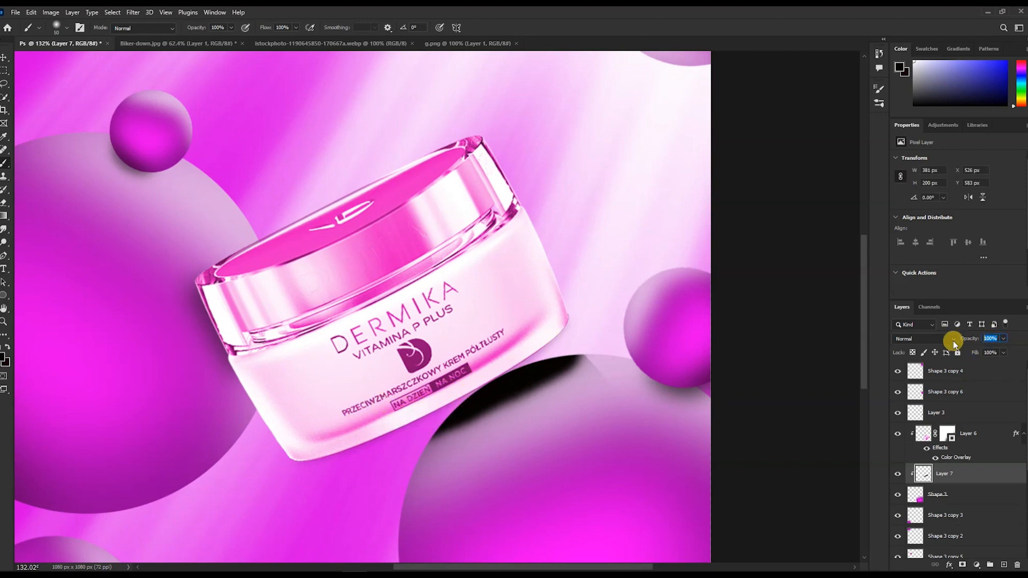
pyautogui.write('75')
pyautogui.press('BackSpace')
pyautogui.press('BackSpace')
pyautogui.write('50')
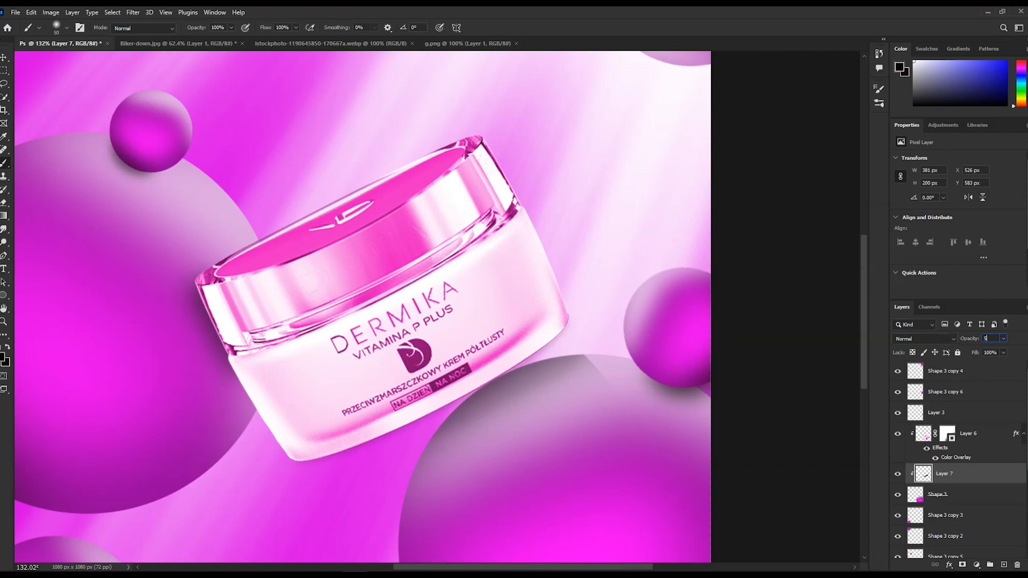
pyautogui.press('Return')
pyautogui.scroll(-6, 532, 349)
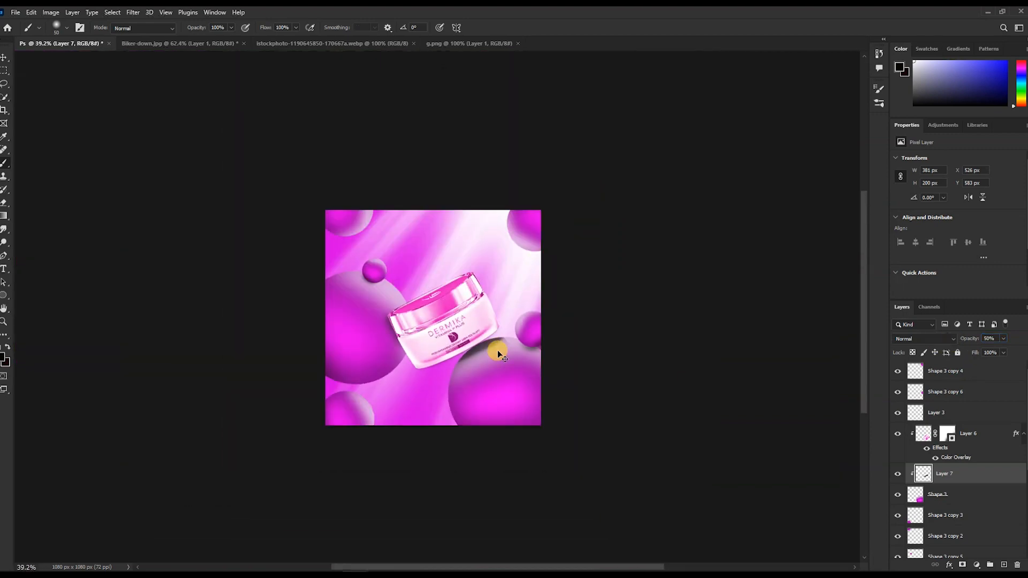
# Adjust the clipped shadow on the lower-right sphere with Free Transform and soften it by reapplying Gaussian Blur.
pyautogui.hotkey('ctrl', 't')
pyautogui.press('Return')
pyautogui.press('b')
pyautogui.scroll(-1, 660, 379)
pyautogui.scroll(2, 572, 402)
pyautogui.click(136, 13)
pyautogui.click(135, 22)
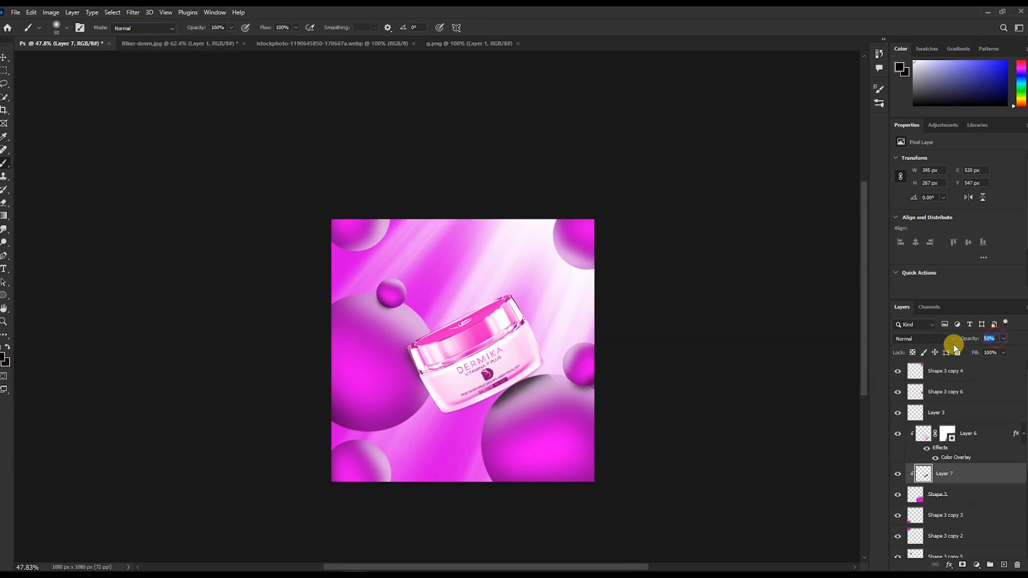